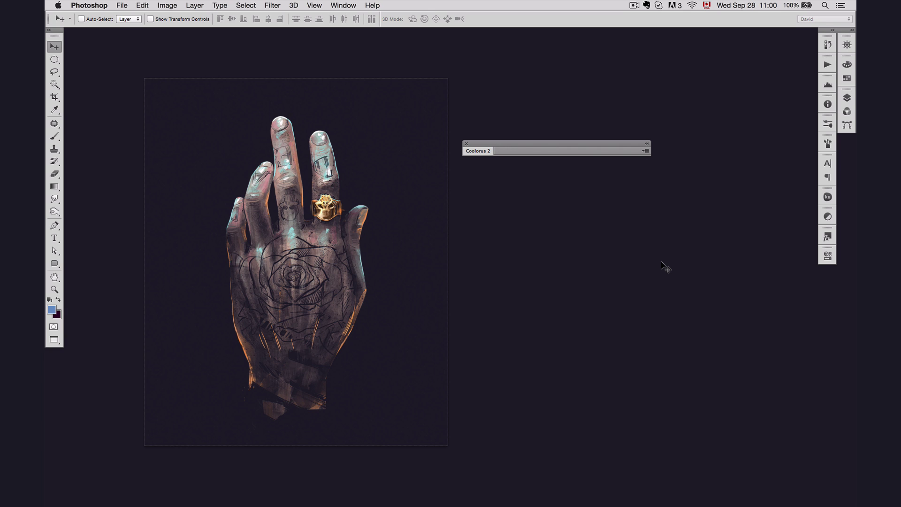
- Expand the collapsed Coolorus 2 panel into its full colour wheel beside the tattooed-hand painting
left_click(477, 152)
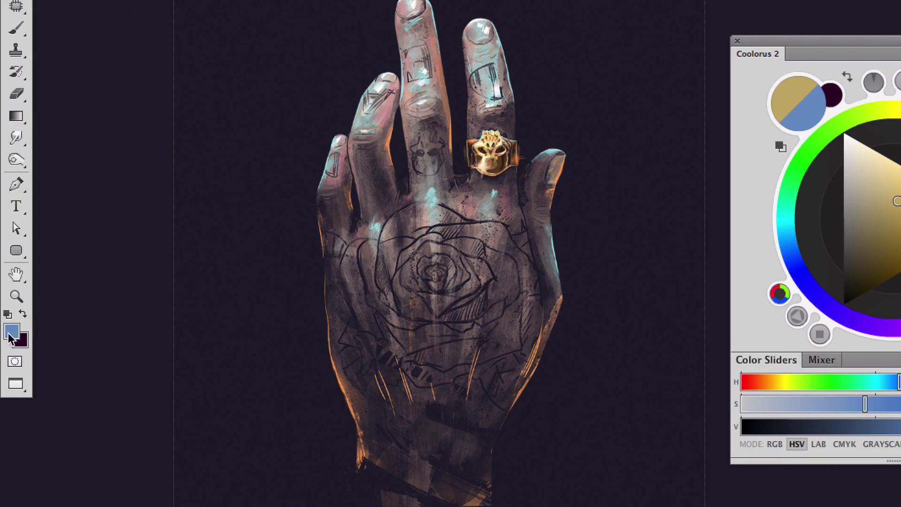
- Open the foreground Color Picker on blue (H 214, S 46, B 78) and select its C field
left_click(11, 332)
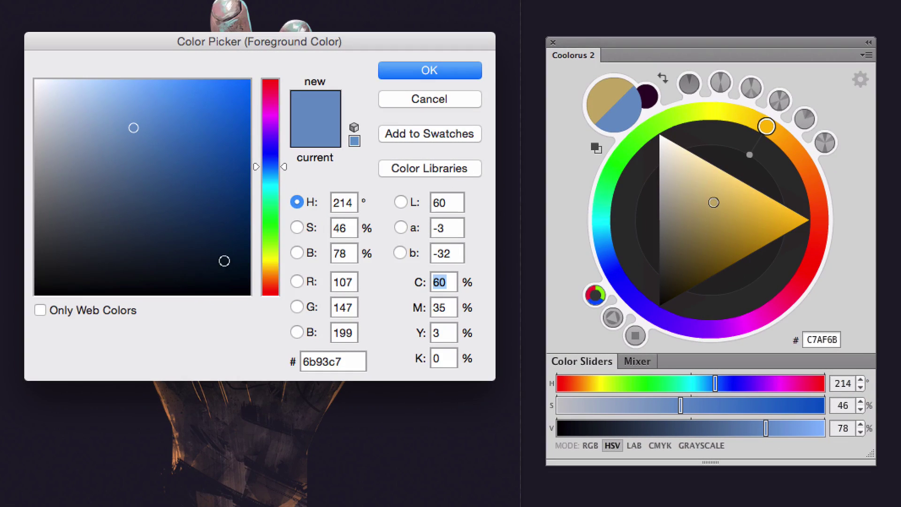
left_click(577, 58)
- Cancel the Color Picker, toggle the square/triangle picker twice, and pick light tan D5C79F
left_click(429, 99)
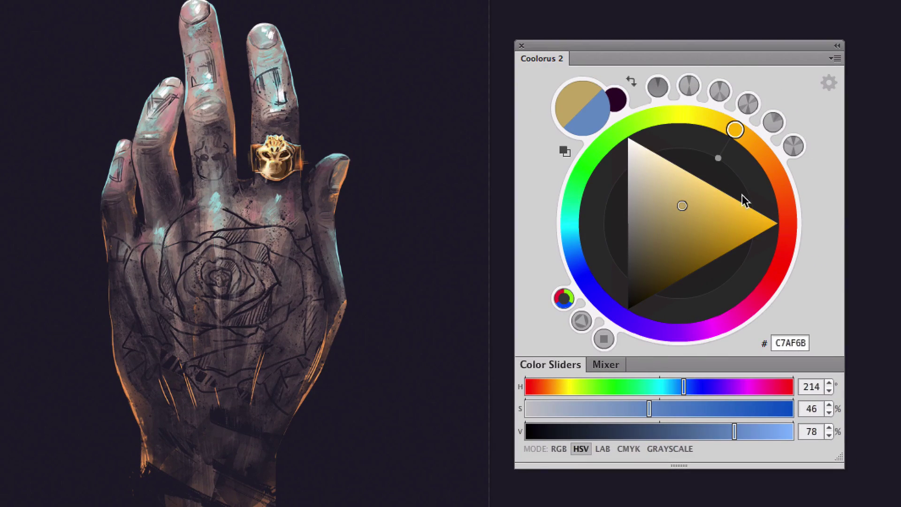
left_click(604, 341)
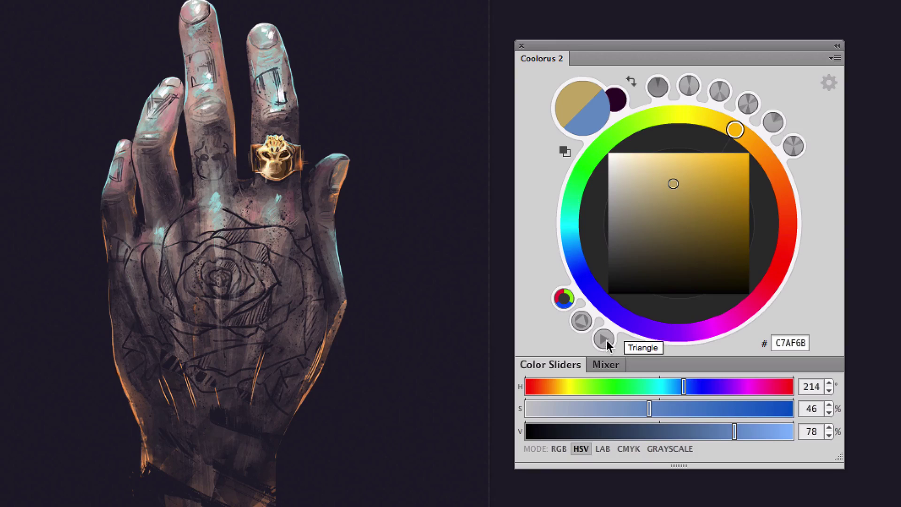
left_click(606, 341)
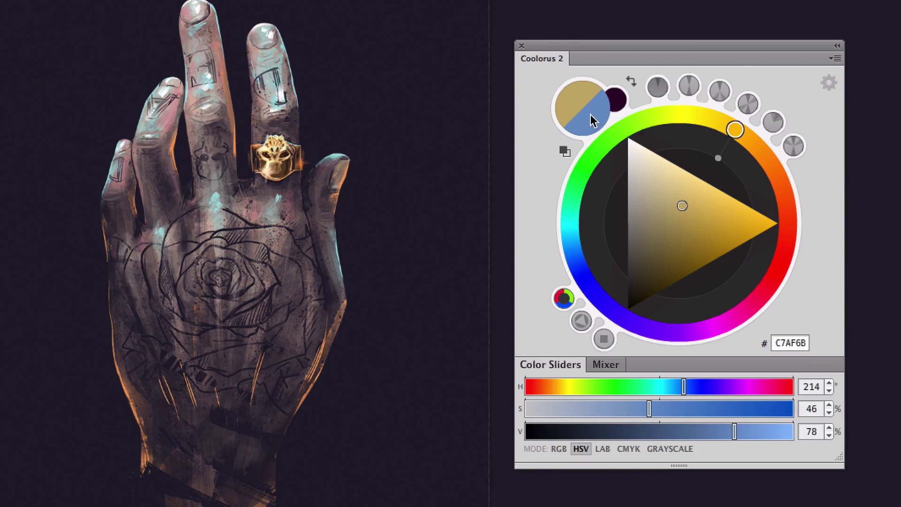
left_click(659, 184)
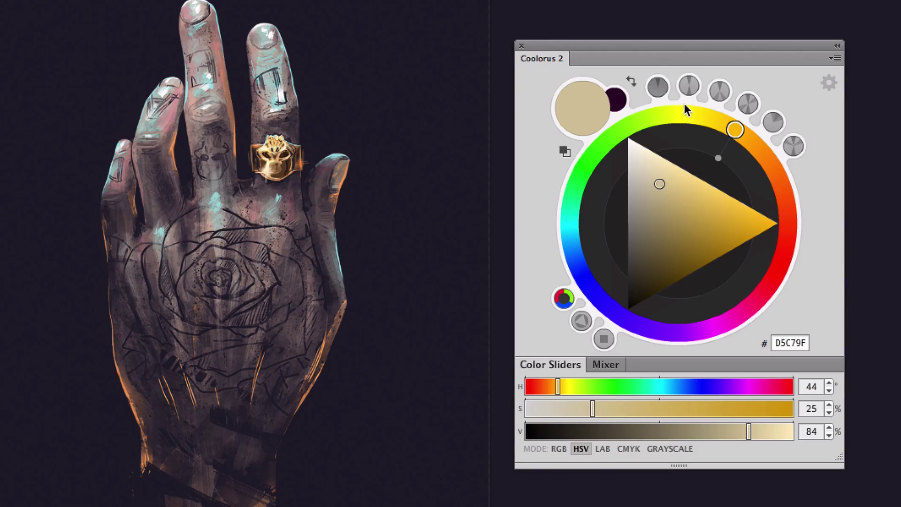
- Try complementary, triadic and analogic harmonies while shifting hues, ending on light pink FFB4B2
mouse_move(734, 130)
left_mouse_down()
mouse_move(595, 302)
mouse_move(596, 145)
mouse_move(754, 176)
mouse_move(732, 312)
mouse_move(716, 315)
left_mouse_up()
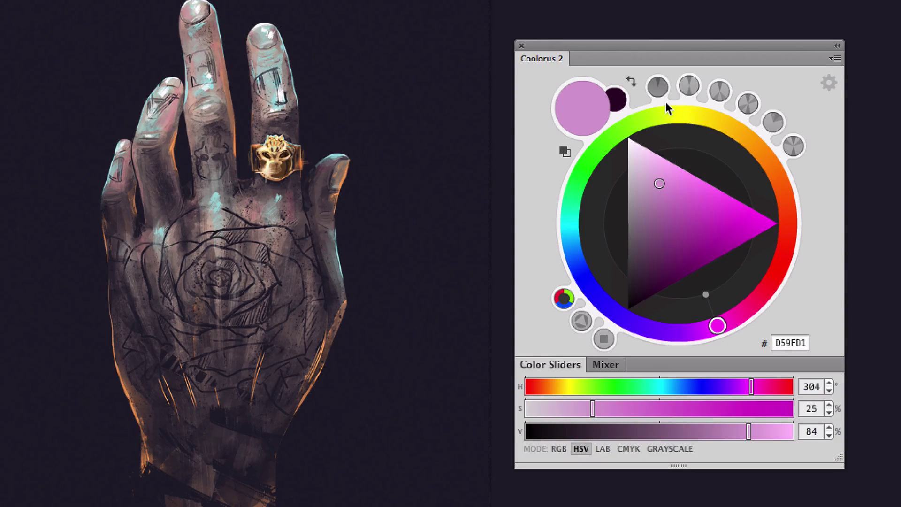
left_click(688, 85)
mouse_move(639, 121)
left_mouse_down()
mouse_move(696, 118)
mouse_move(736, 131)
mouse_move(773, 164)
mouse_move(789, 255)
mouse_move(778, 289)
left_mouse_up()
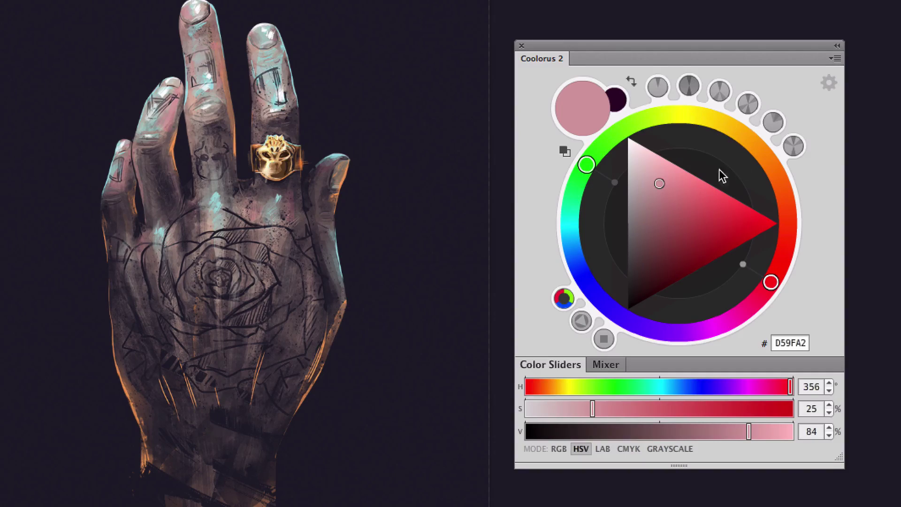
left_click(720, 89)
left_click(781, 123)
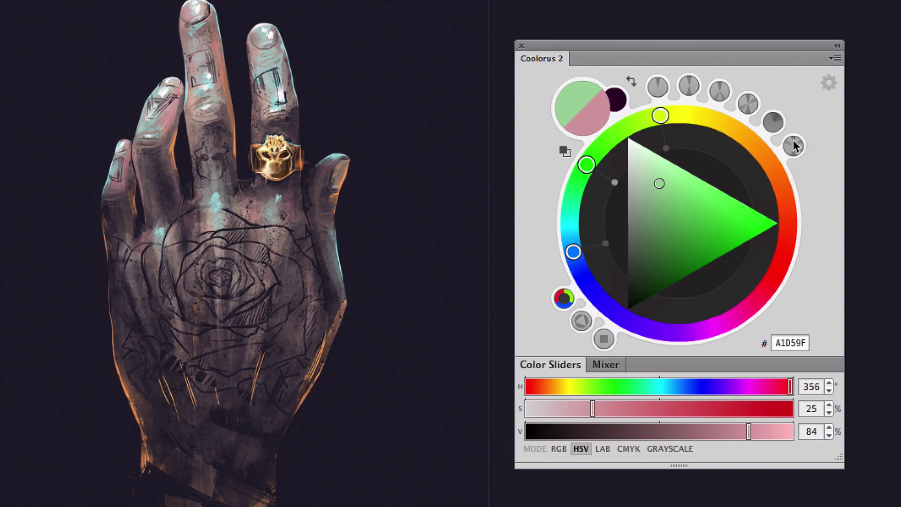
mouse_move(615, 178)
left_mouse_down()
mouse_move(664, 227)
mouse_move(668, 147)
mouse_move(691, 116)
mouse_move(785, 246)
mouse_move(784, 224)
mouse_move(781, 283)
mouse_move(786, 265)
left_mouse_up()
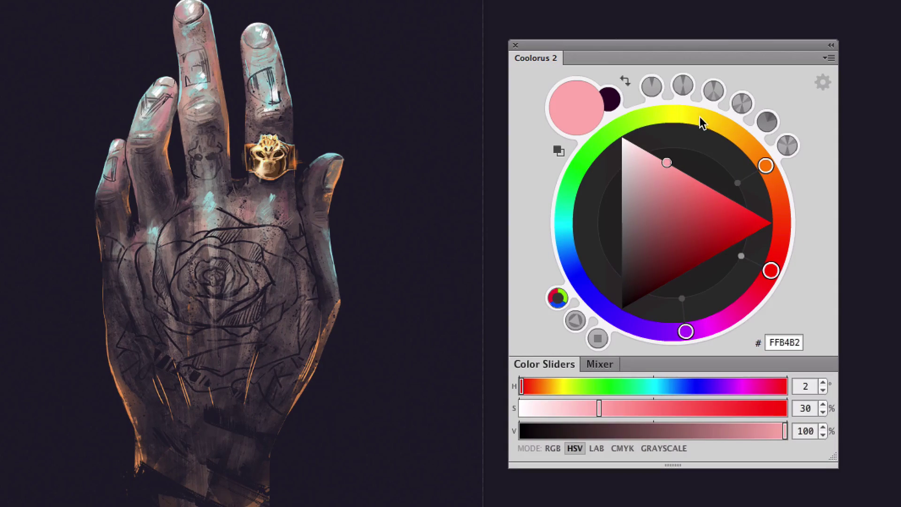
- Sweep the hue through yellow, violet, pink and purple, settling on pale peach FFE0B2
left_click(711, 121)
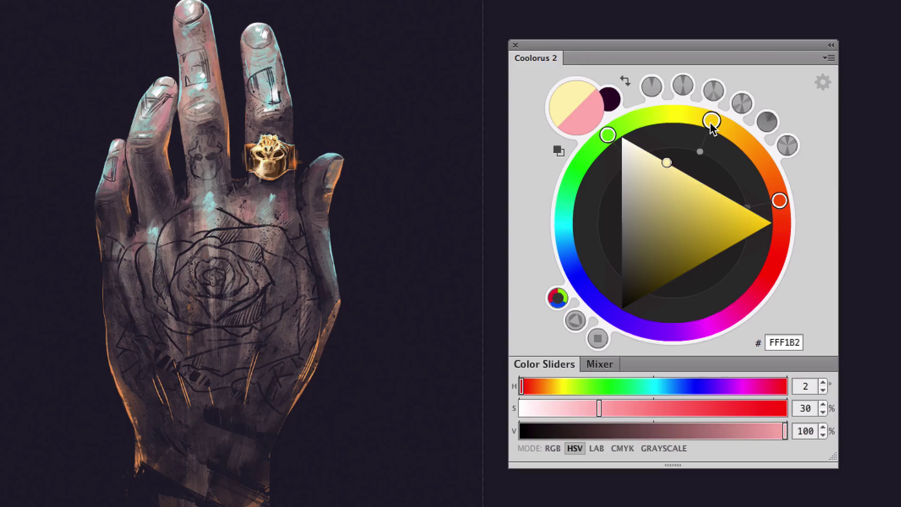
left_click_drag(711, 121, 746, 144)
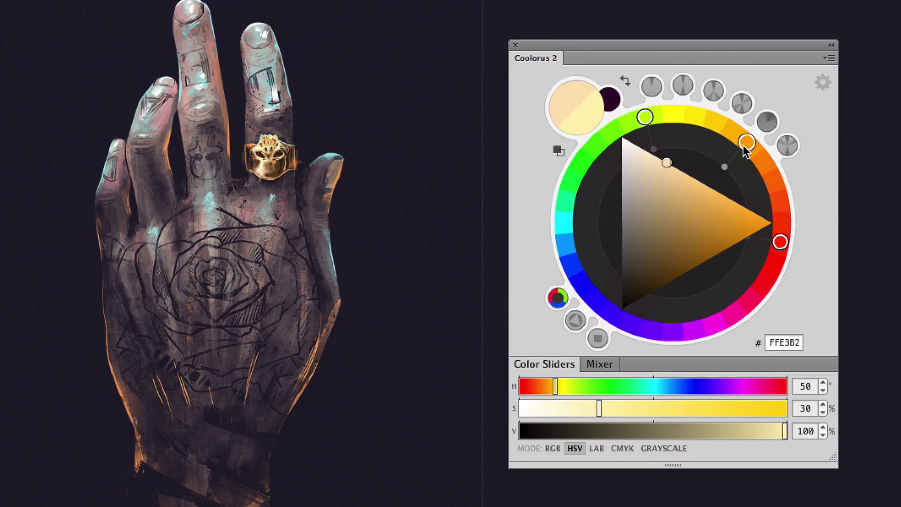
left_click_drag(746, 149, 690, 120)
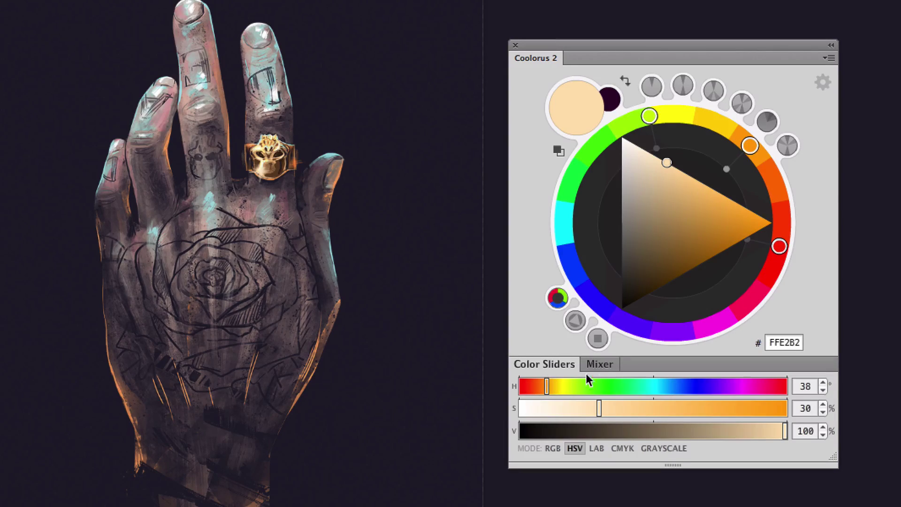
left_click(700, 386)
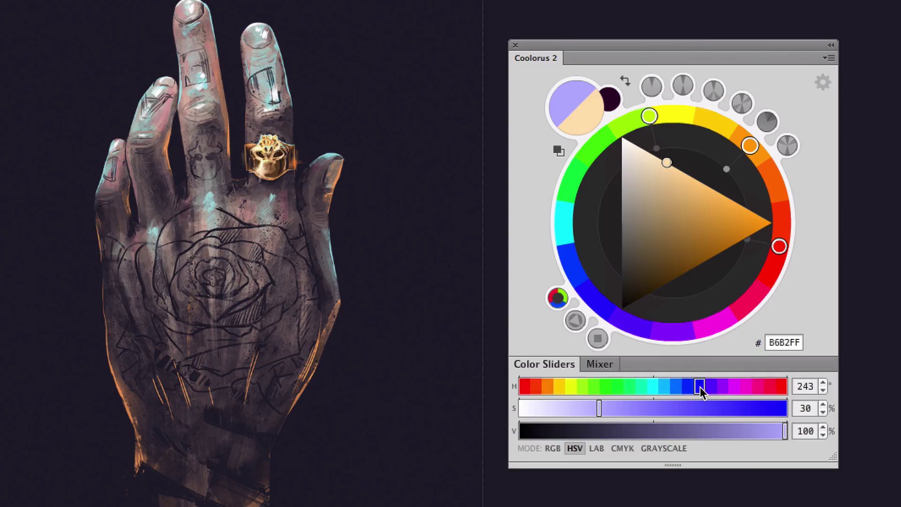
left_click(742, 387)
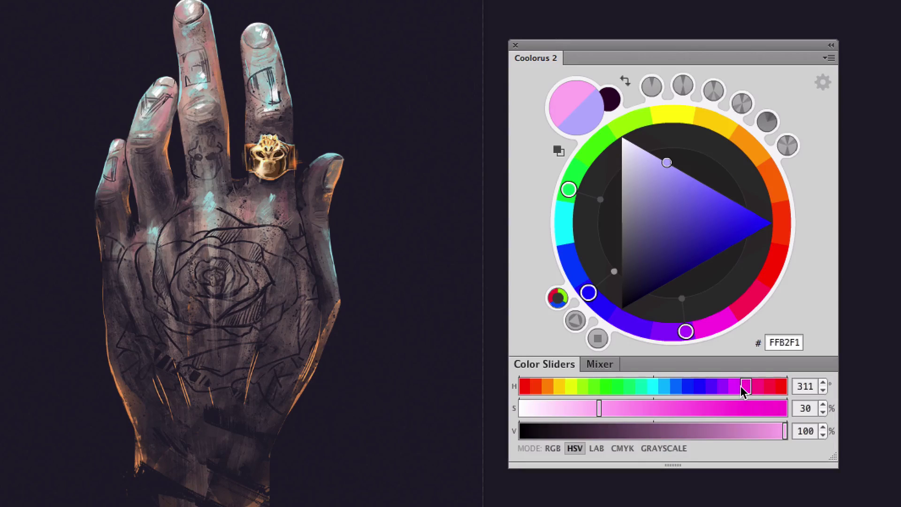
left_click(740, 386)
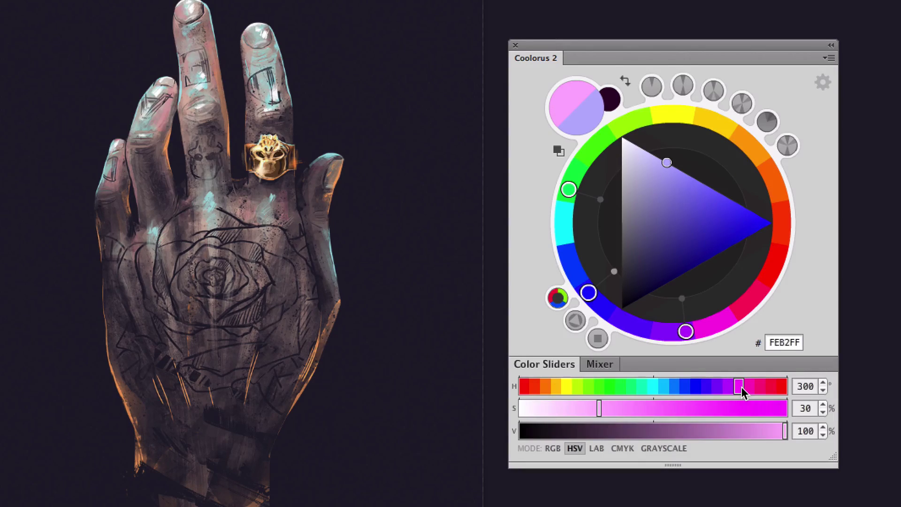
left_click_drag(741, 387, 733, 386)
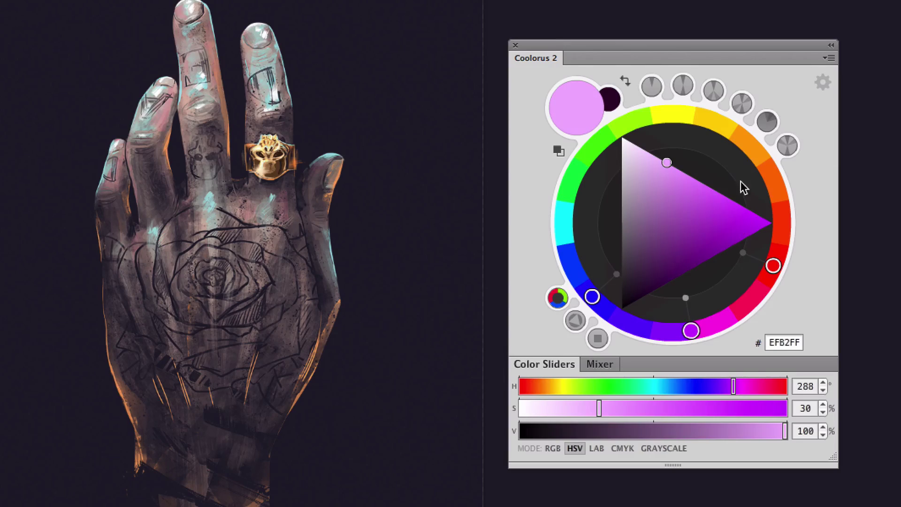
left_click(749, 150)
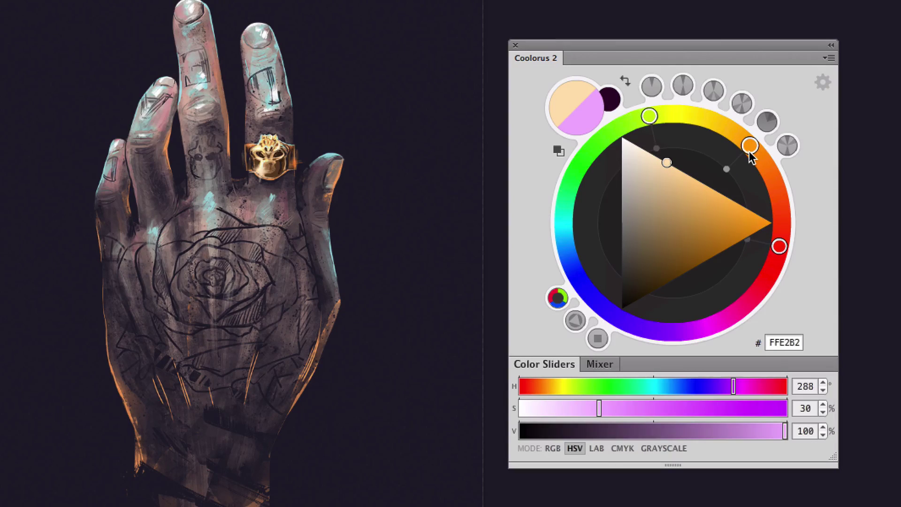
left_click_drag(751, 157, 752, 149)
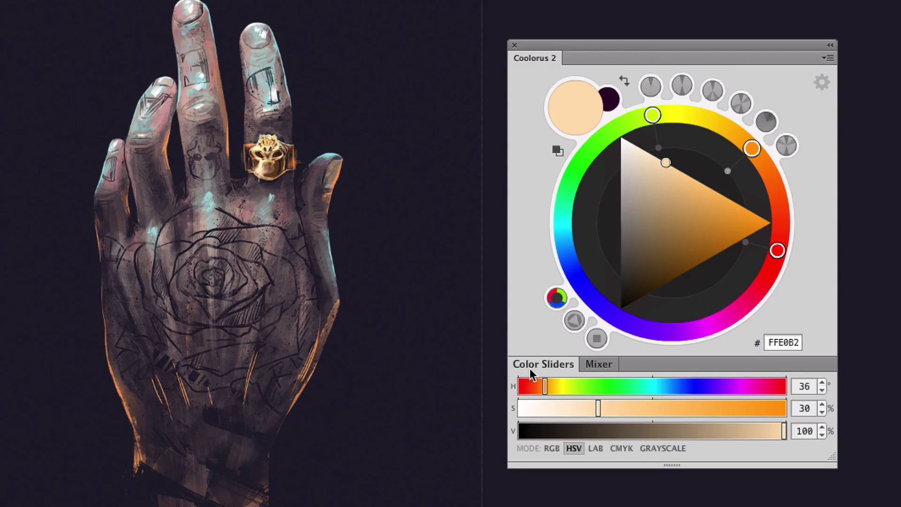
- Set the colour to muted teal 629CA5 with the HSV sliders
left_click(551, 449)
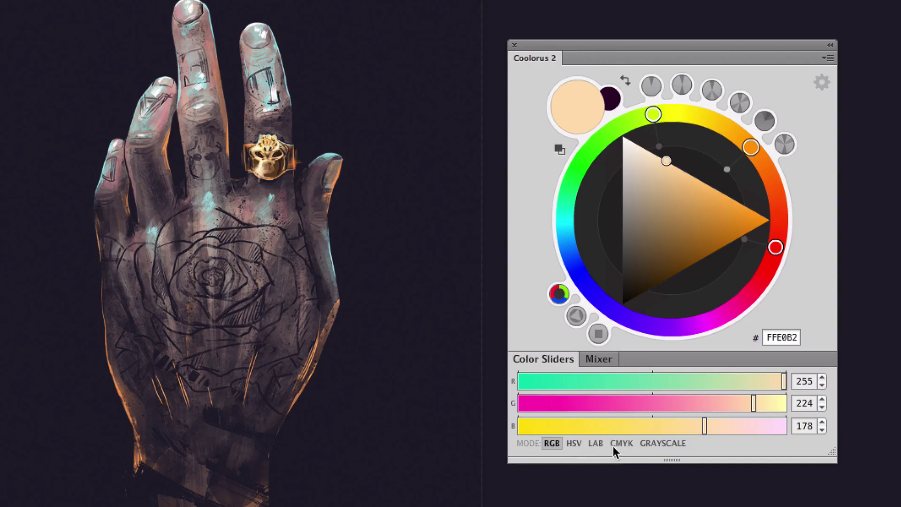
left_click(573, 443)
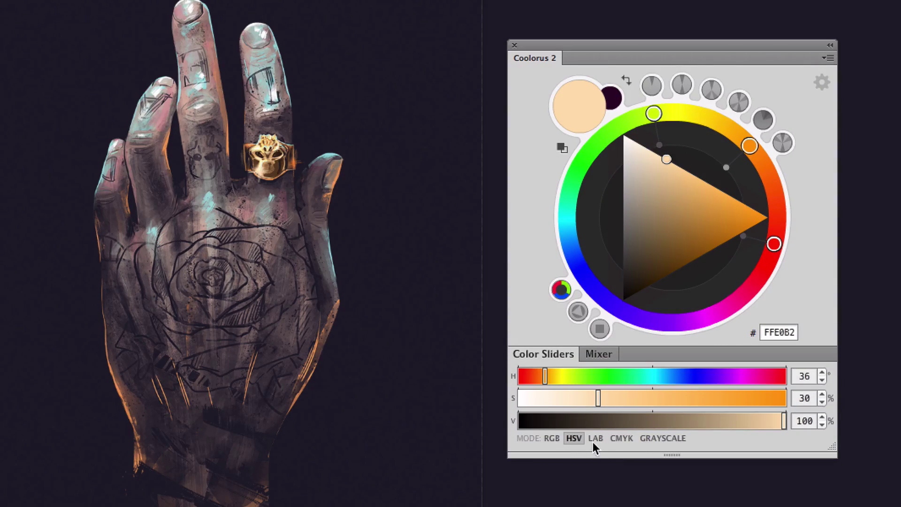
mouse_move(548, 374)
left_mouse_down()
mouse_move(617, 377)
mouse_move(543, 374)
left_mouse_up()
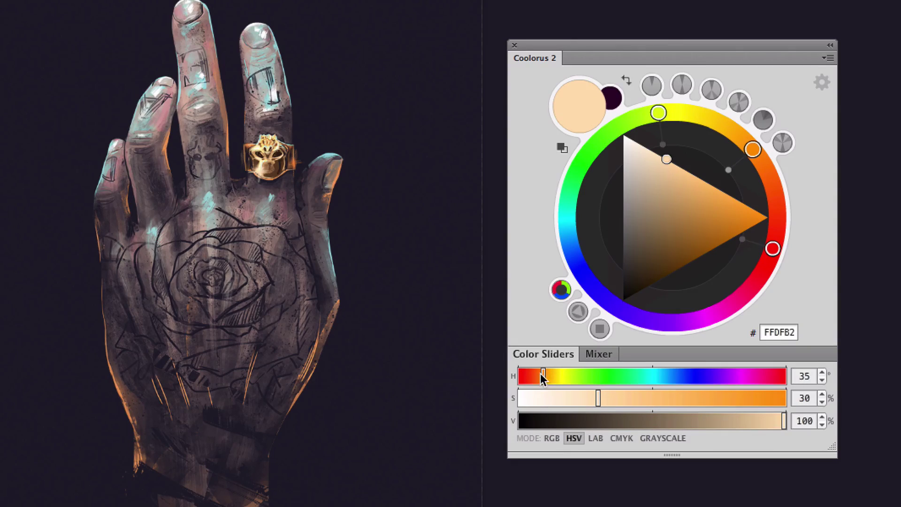
left_click_drag(540, 373, 657, 376)
mouse_move(598, 398)
left_mouse_down()
mouse_move(672, 401)
mouse_move(649, 398)
left_mouse_up()
left_click_drag(781, 419, 693, 421)
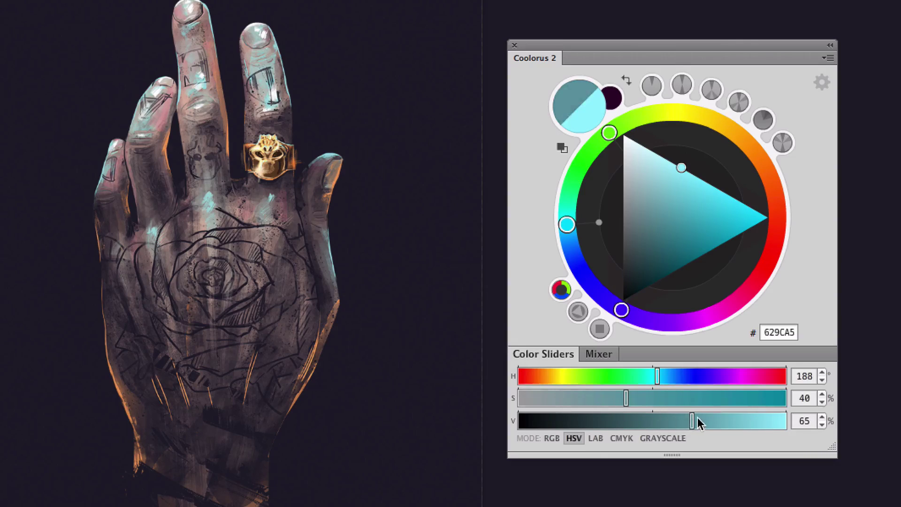
- Cycle the slider mode through LAB and CMYK, ending on GRAYSCALE
left_click(595, 438)
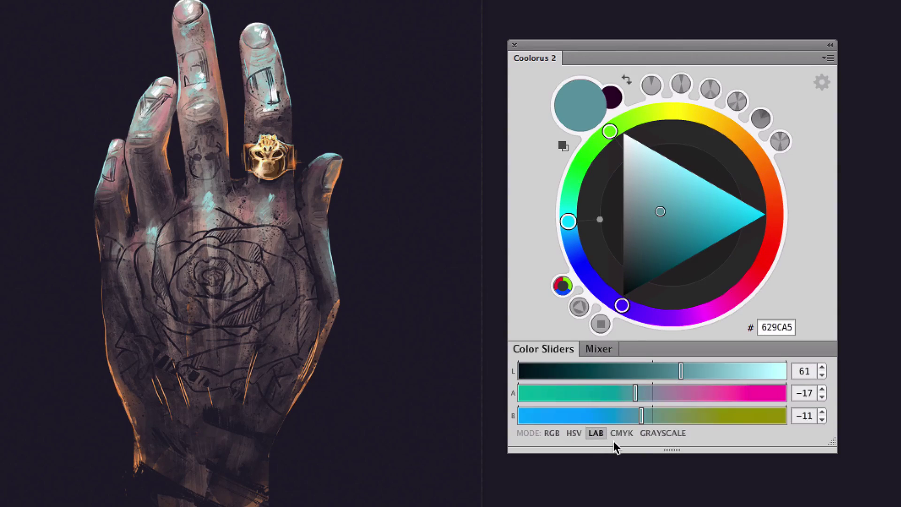
left_click(621, 436)
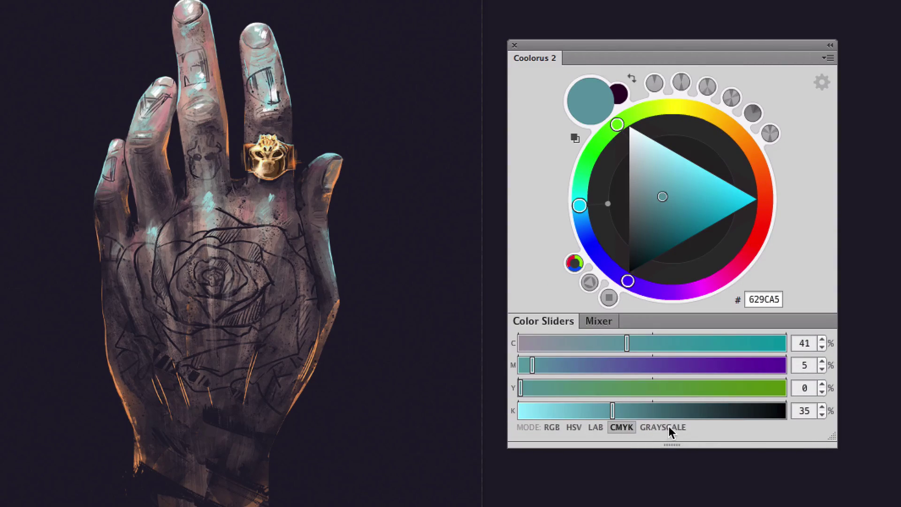
left_click(667, 426)
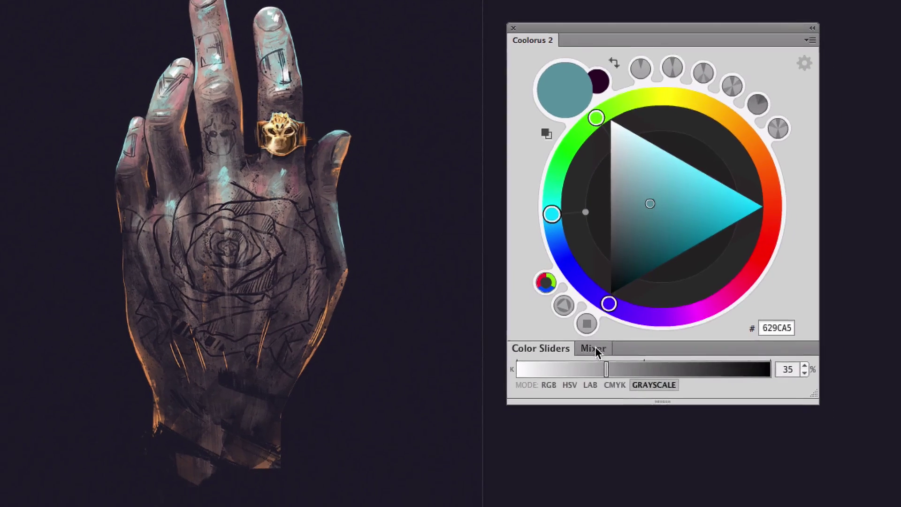
- Show the Mixer with only the Scheme and Blender strips, Scheme on top
left_click(606, 345)
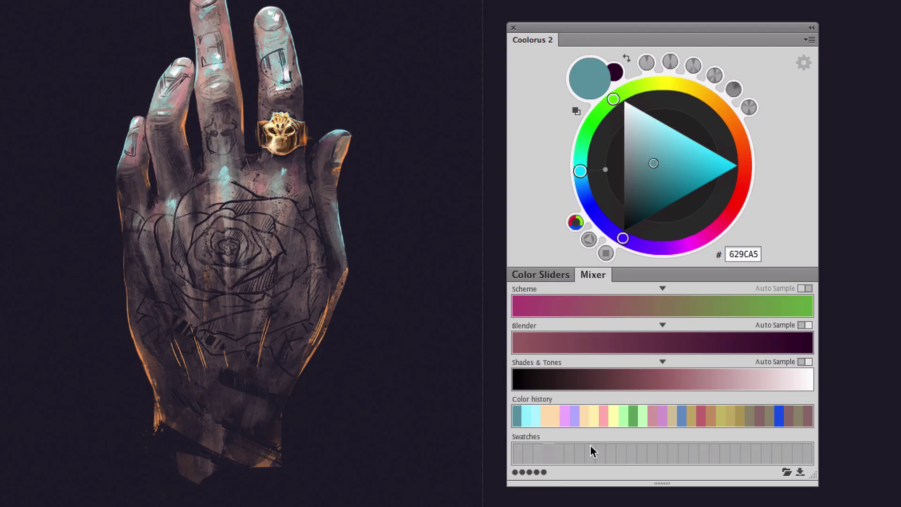
left_click(543, 473)
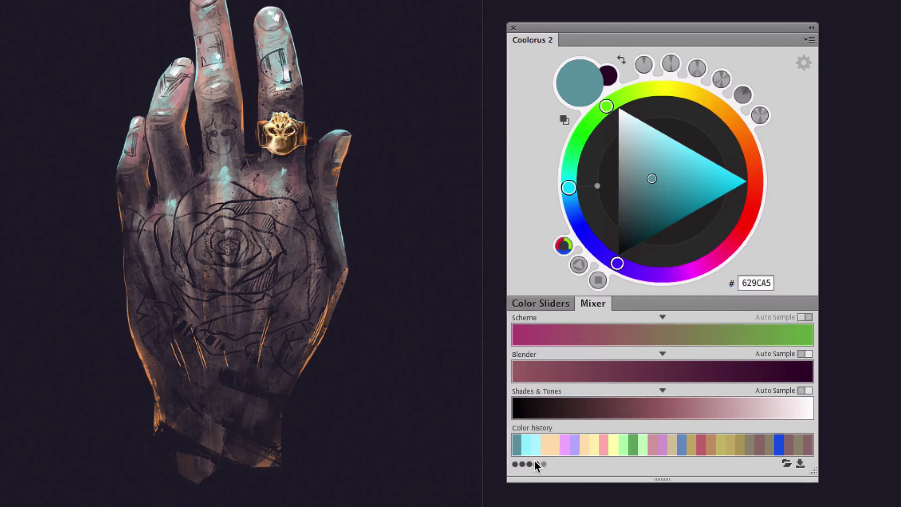
left_click(530, 456)
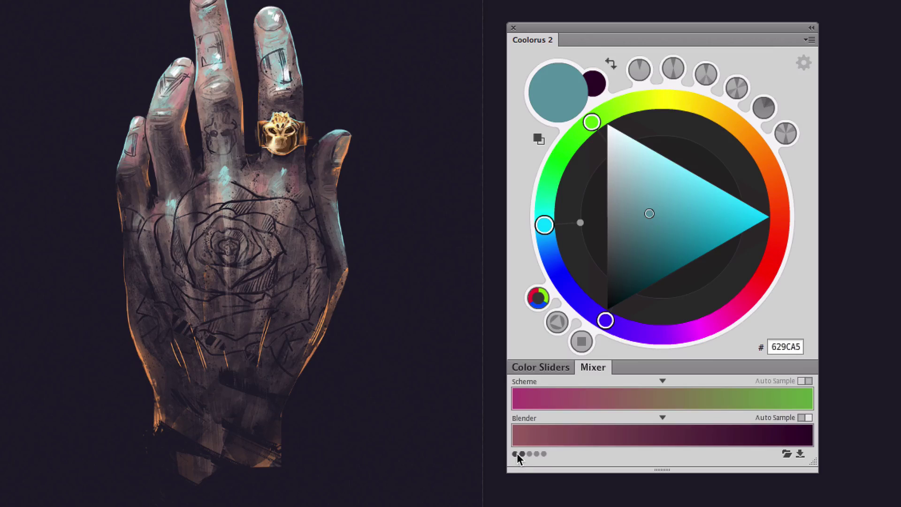
left_click(521, 454)
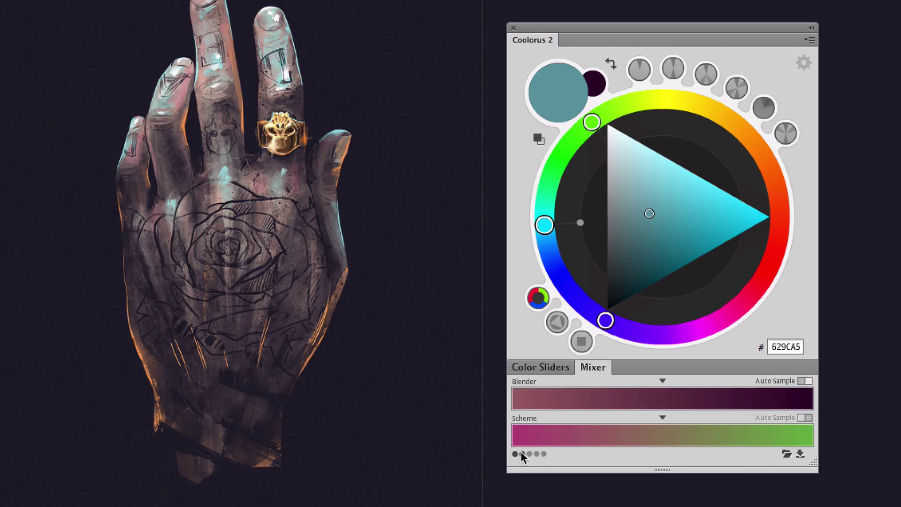
left_click(515, 453)
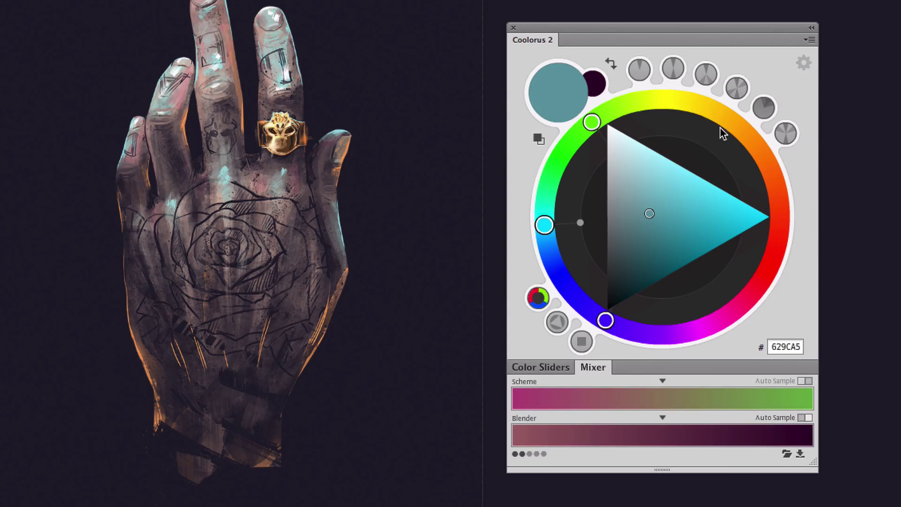
- Use a complementary scheme with Scheme auto-sampling, then pick olive green 7C8B62 from it
left_click(672, 70)
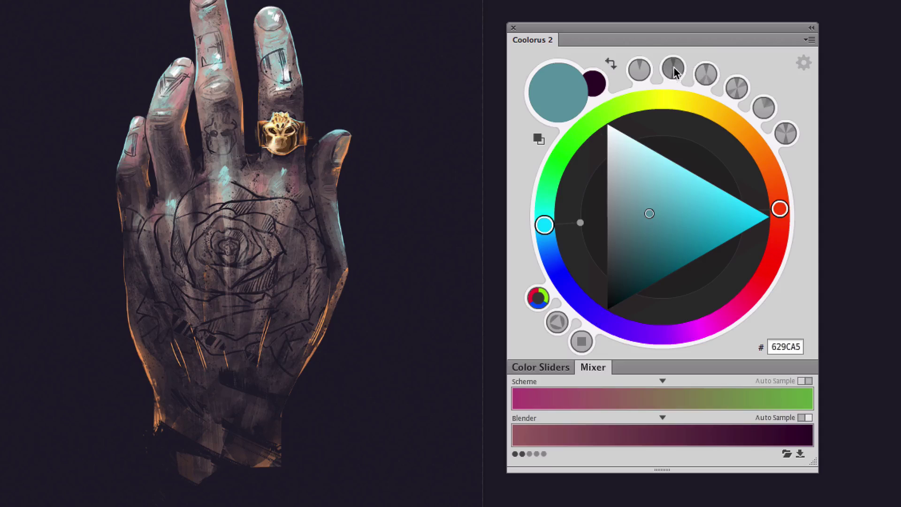
left_click(803, 381)
left_click_drag(552, 232, 558, 159)
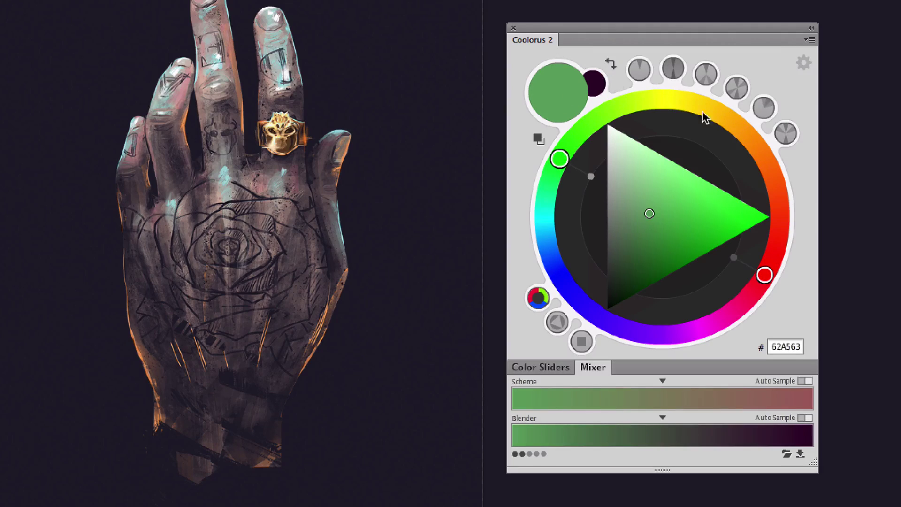
left_click_drag(558, 401, 710, 401)
left_click_drag(629, 401, 630, 401)
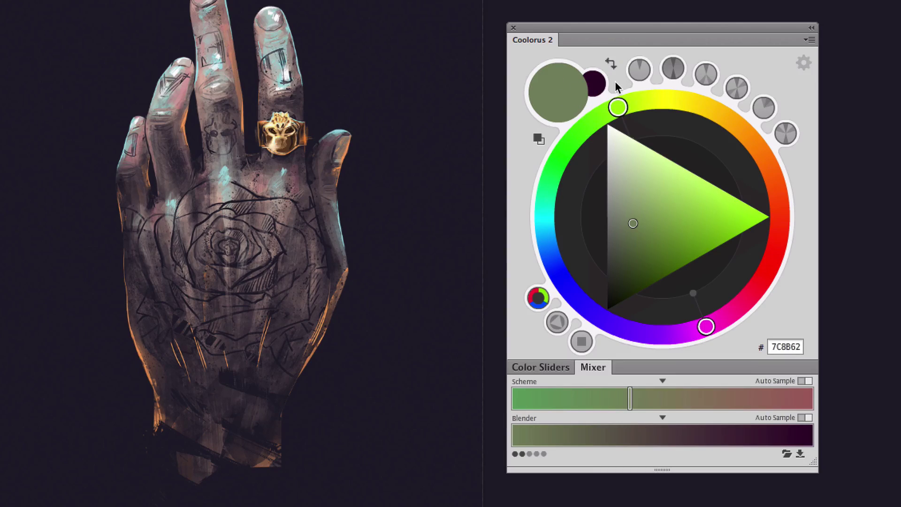
- Add the Shades & Tones strip and pick shades from it, ending on crimson D3454D
left_click(529, 454)
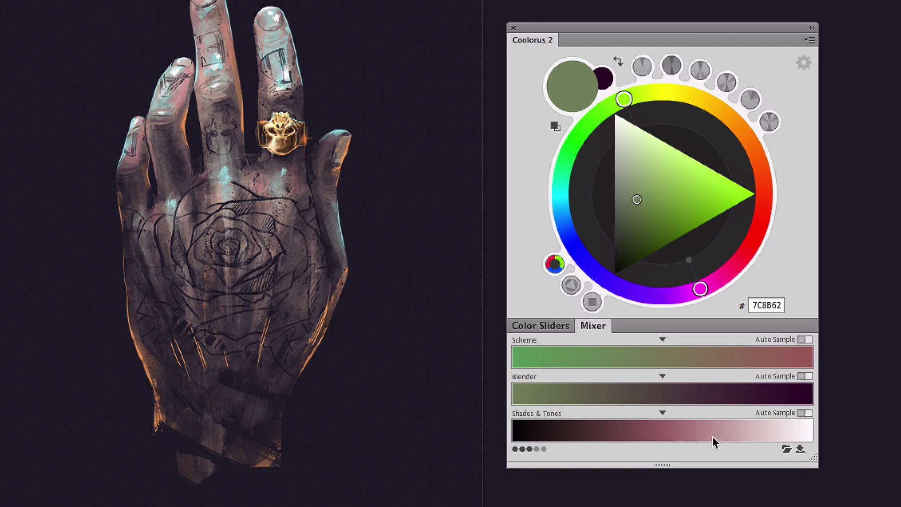
left_click(608, 434)
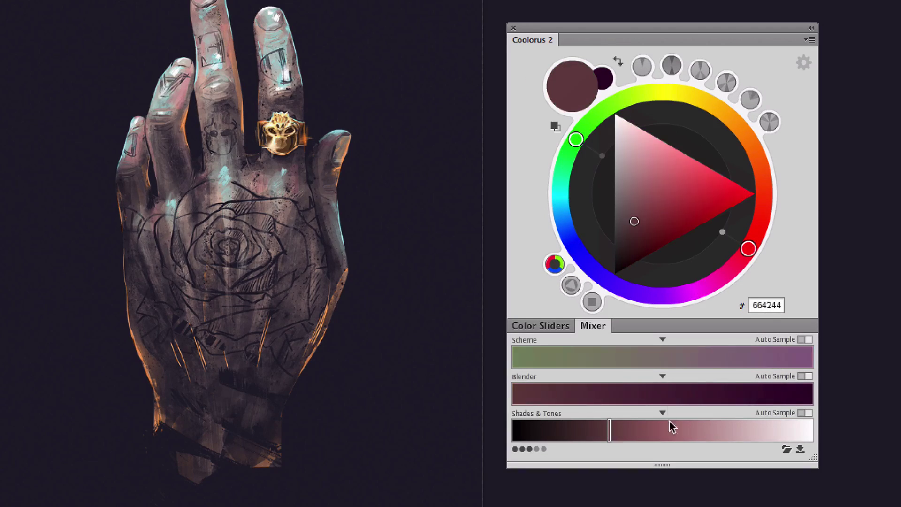
left_click_drag(665, 166, 696, 180)
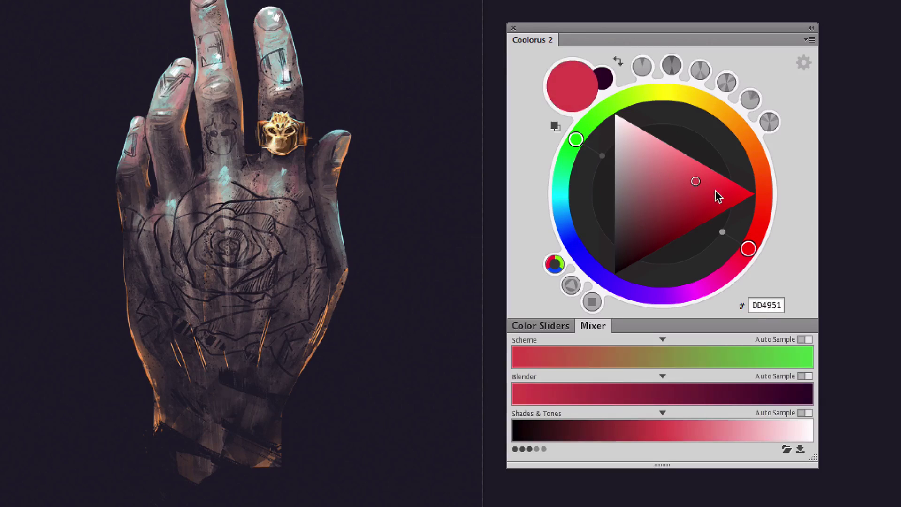
left_click(527, 430)
mouse_move(582, 431)
left_mouse_down()
mouse_move(781, 439)
mouse_move(661, 428)
left_mouse_up()
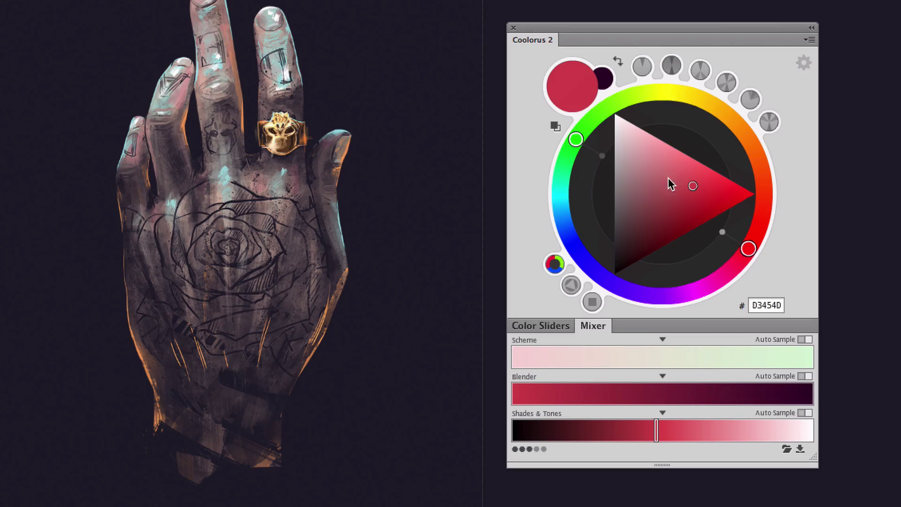
- Show the history and swatches rows, then store light gold E0C26D as the first swatch
left_click(537, 449)
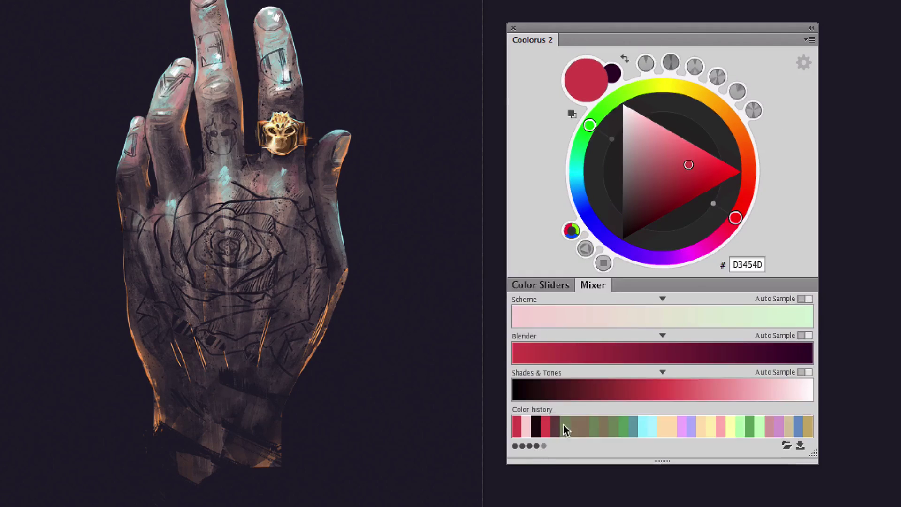
mouse_move(673, 172)
left_mouse_down()
mouse_move(704, 166)
mouse_move(720, 98)
mouse_move(691, 102)
left_mouse_up()
mouse_move(650, 162)
left_mouse_down()
mouse_move(683, 156)
mouse_move(639, 207)
mouse_move(678, 173)
left_mouse_up()
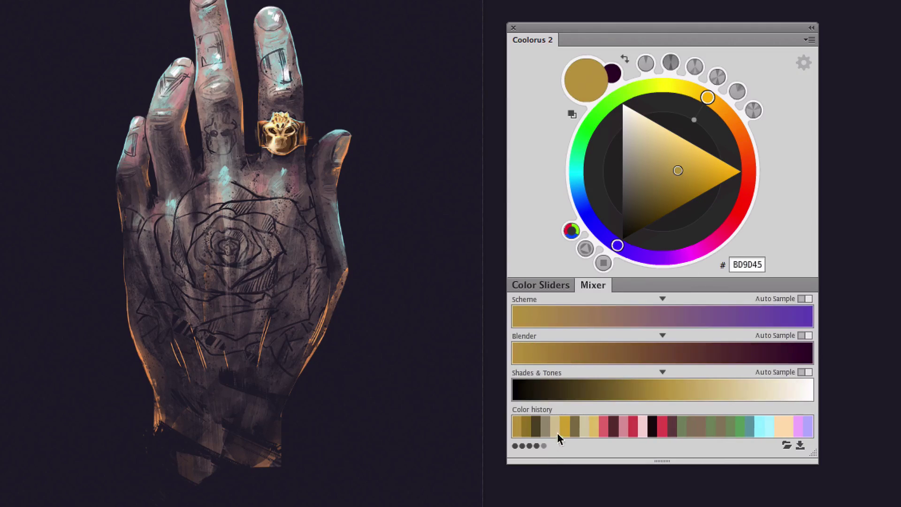
left_click(542, 445)
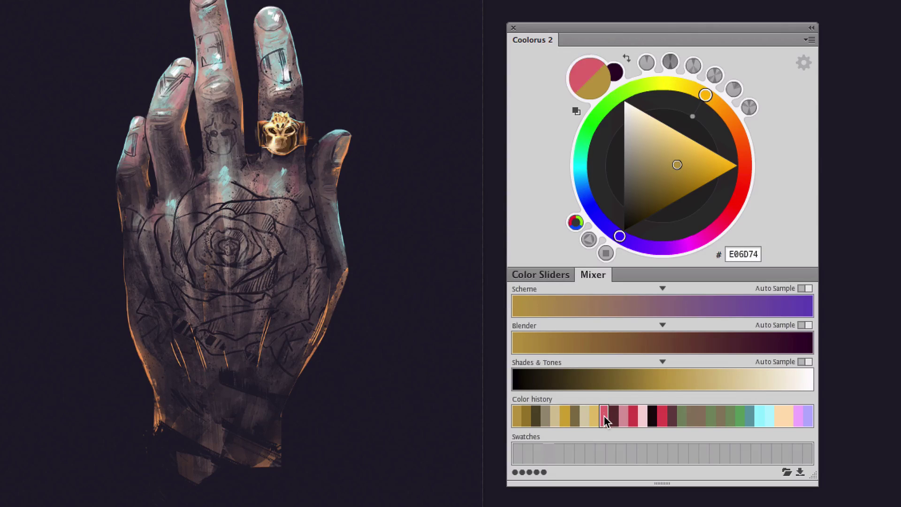
left_click_drag(584, 415, 517, 456)
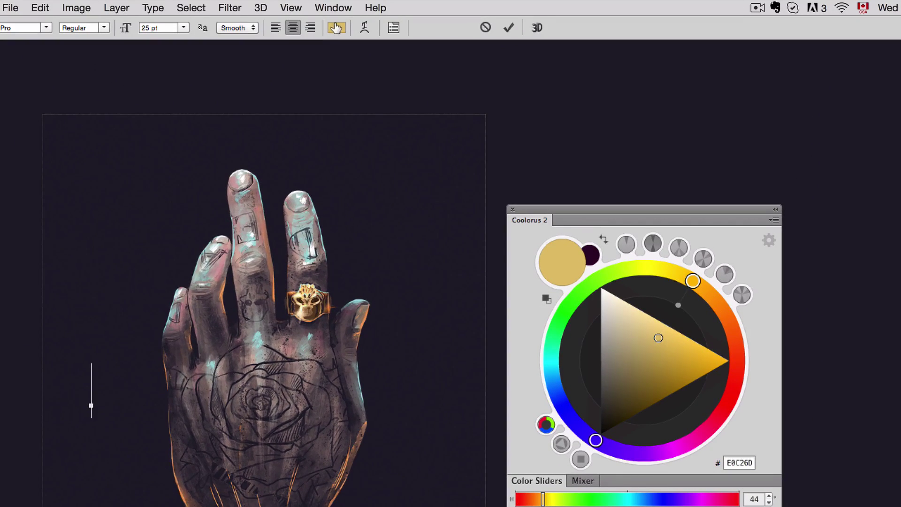
- Commit the white TEXTE text and move it onto the centre of the hand
left_click(80, 240)
left_click(411, 233)
type("TEXTE")
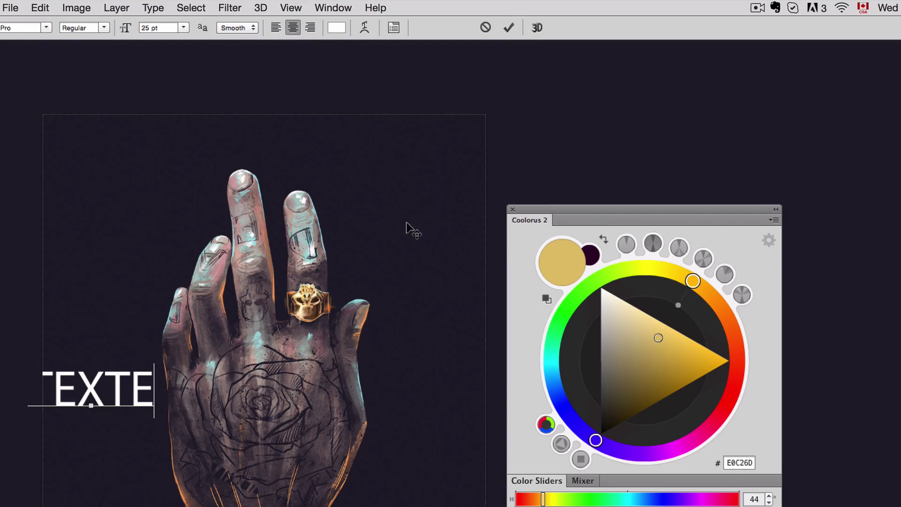
key("ctrl+Return")
key("v")
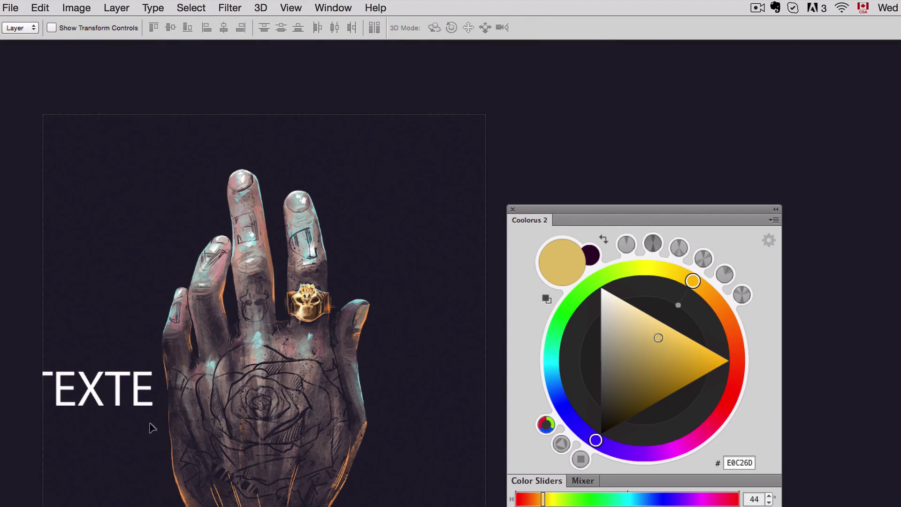
left_click_drag(149, 427, 307, 427)
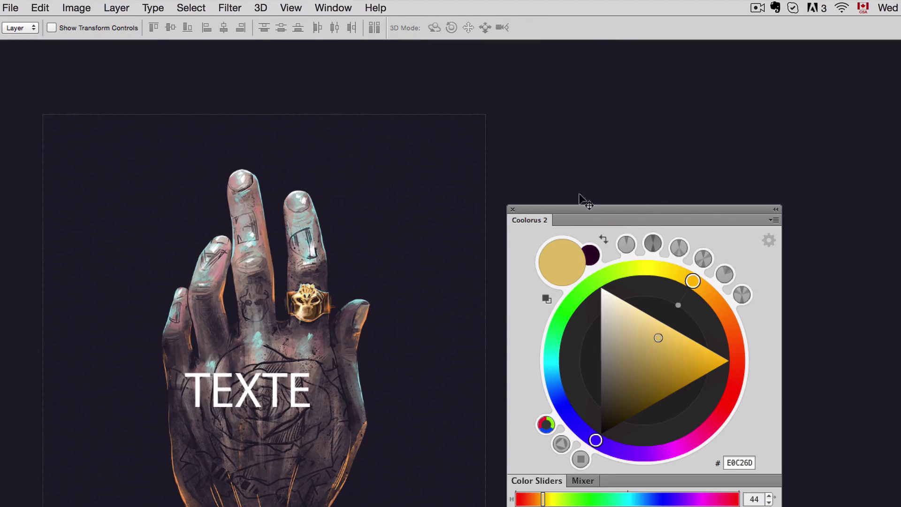
- Make the TEXTE layer active in the Layers panel, ready for recolouring
left_click(767, 242)
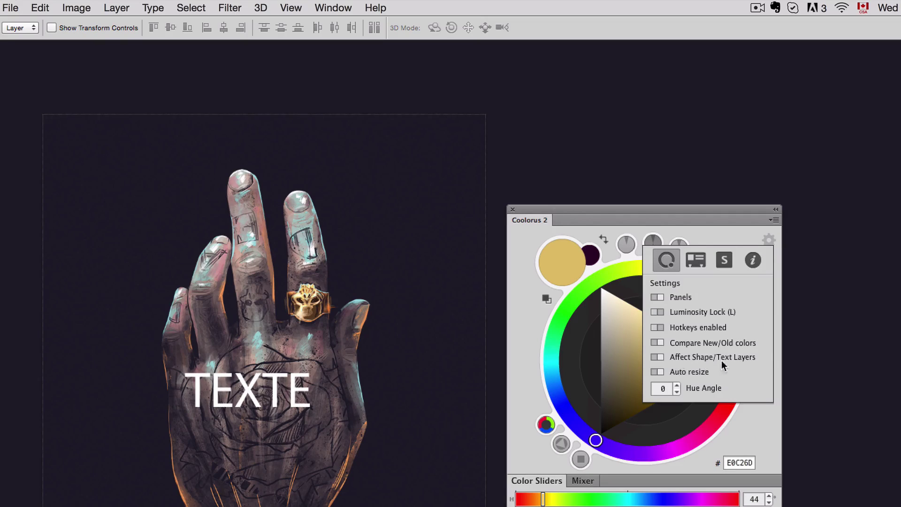
left_click(773, 237)
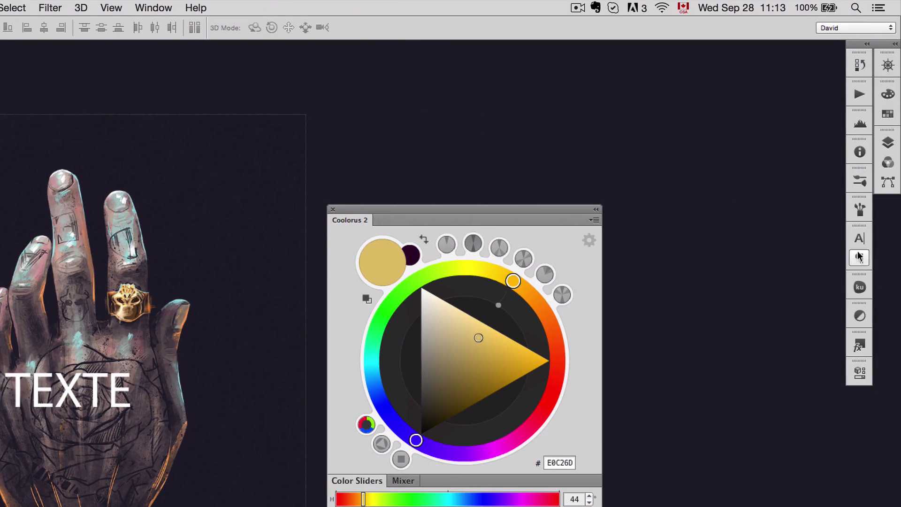
left_click(888, 139)
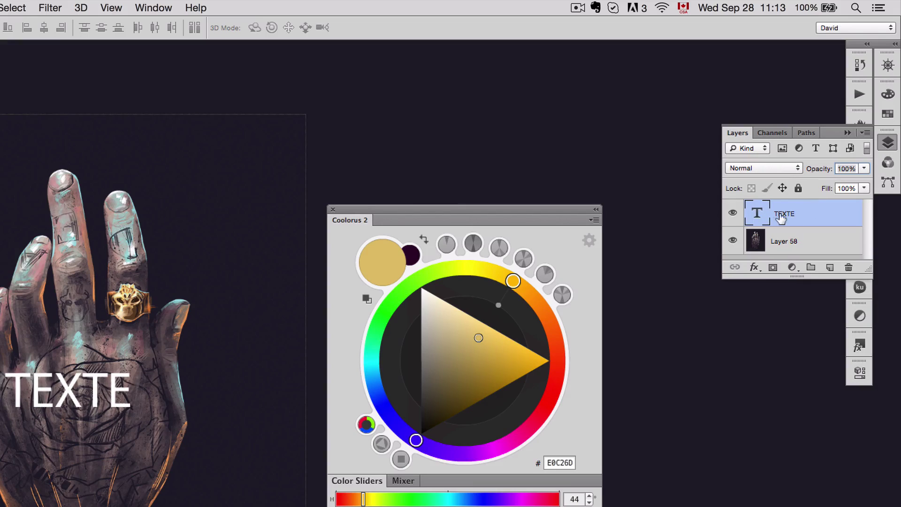
double_click(756, 214)
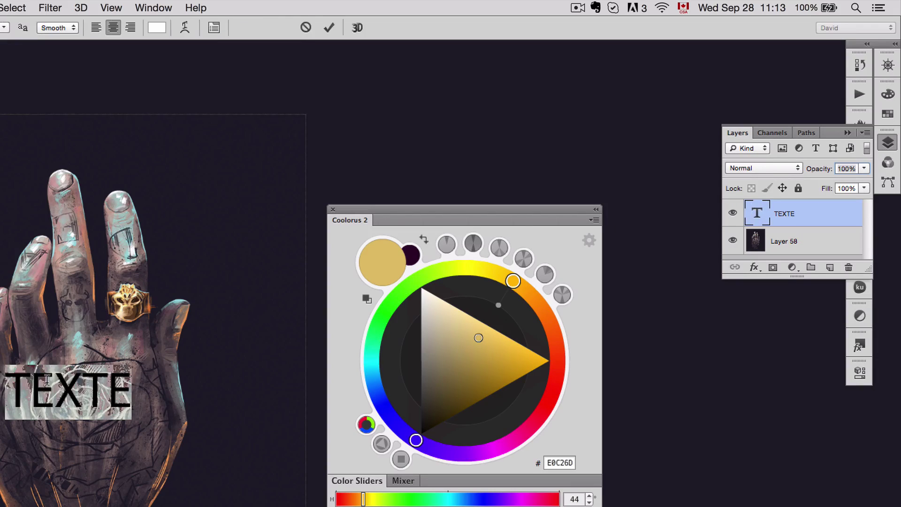
left_click(783, 226)
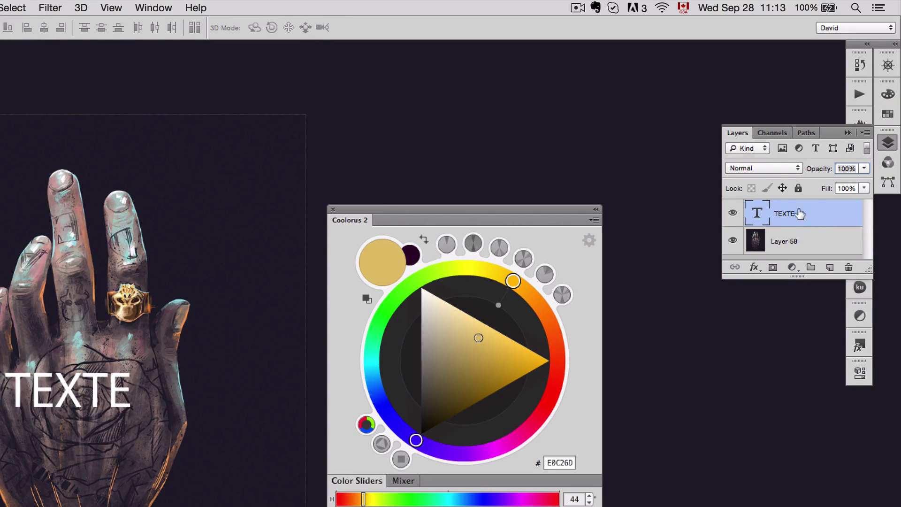
left_click(809, 236)
double_click(784, 214)
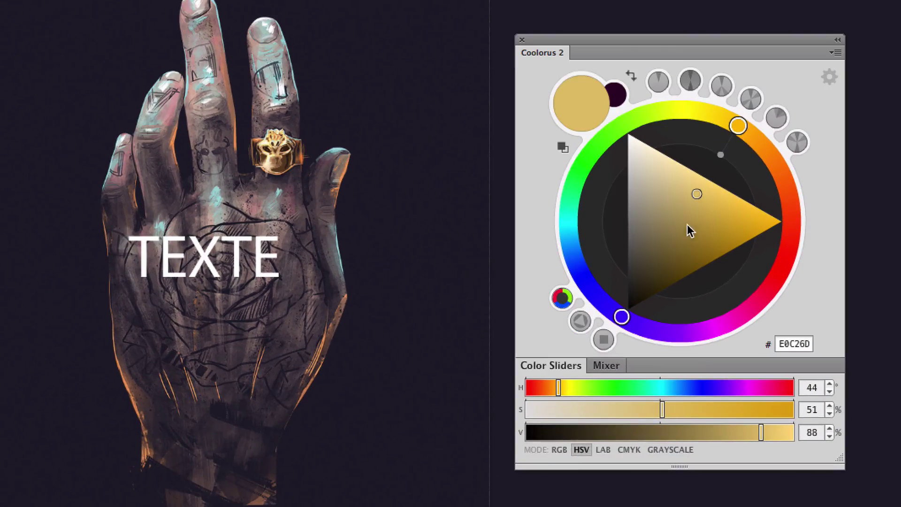
- Try gold, muted, orange-red and salmon tints on TEXTE in the Coolorus wheel
left_click(728, 218)
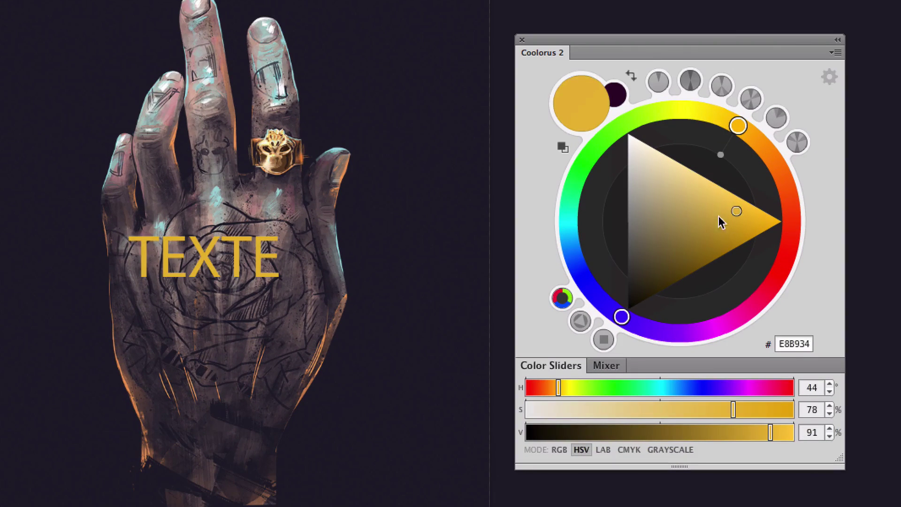
left_click_drag(725, 216, 646, 226)
left_click_drag(743, 147, 788, 190)
left_click(685, 196)
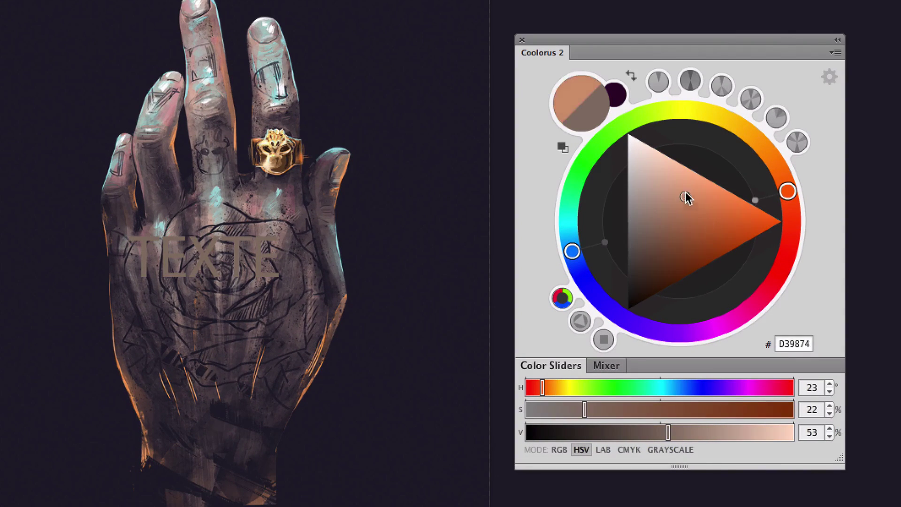
left_click(748, 202)
- Settle TEXTE on vivid yellow-green DEF921 and draw a rounded rectangle over the hand's top
mouse_move(696, 115)
left_mouse_down()
mouse_move(677, 112)
mouse_move(661, 123)
left_mouse_up()
left_click(678, 169)
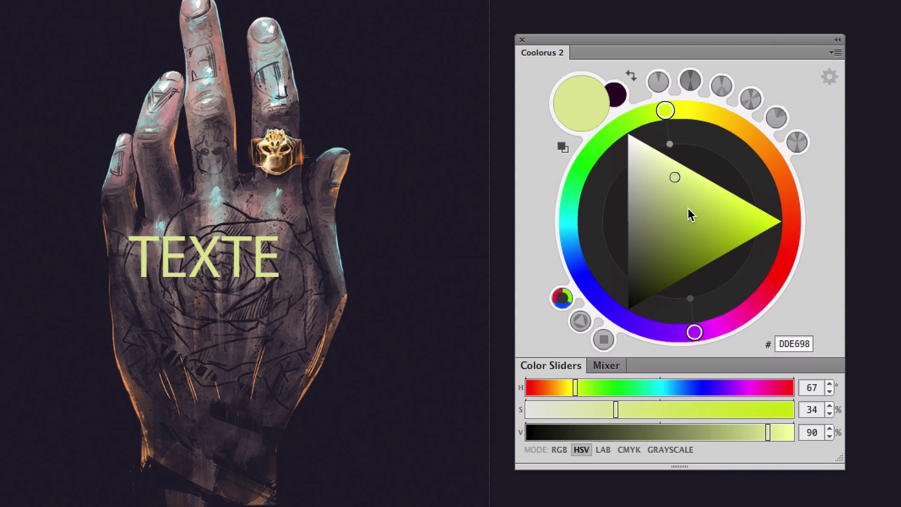
left_click(725, 225)
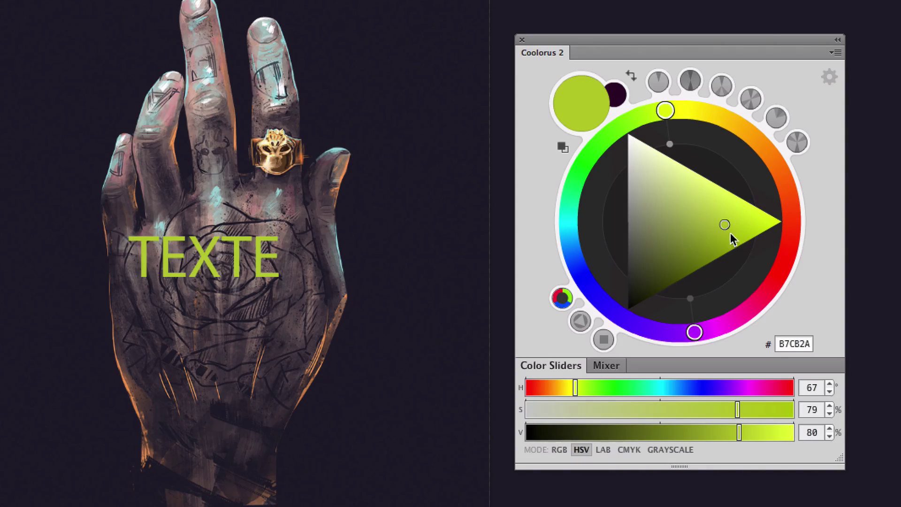
left_click(756, 211)
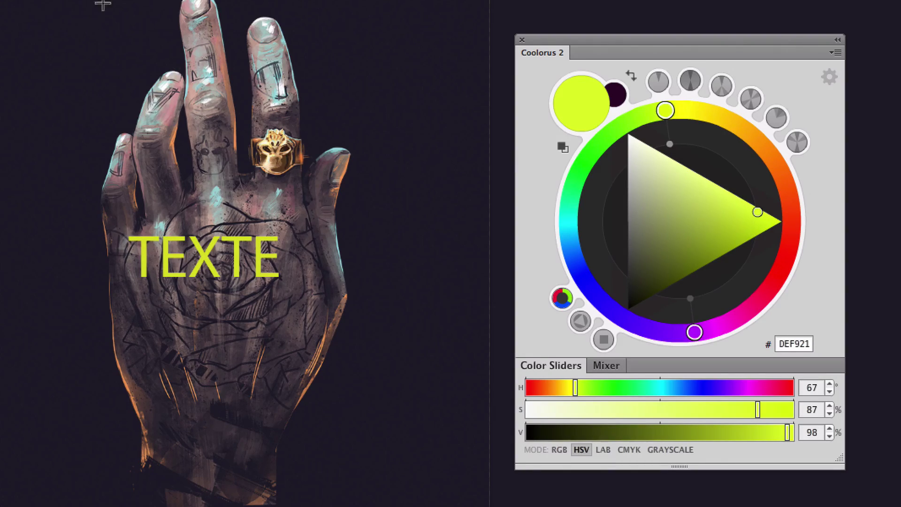
mouse_move(86, 17)
left_mouse_down()
mouse_move(331, 161)
mouse_move(358, 197)
left_mouse_up()
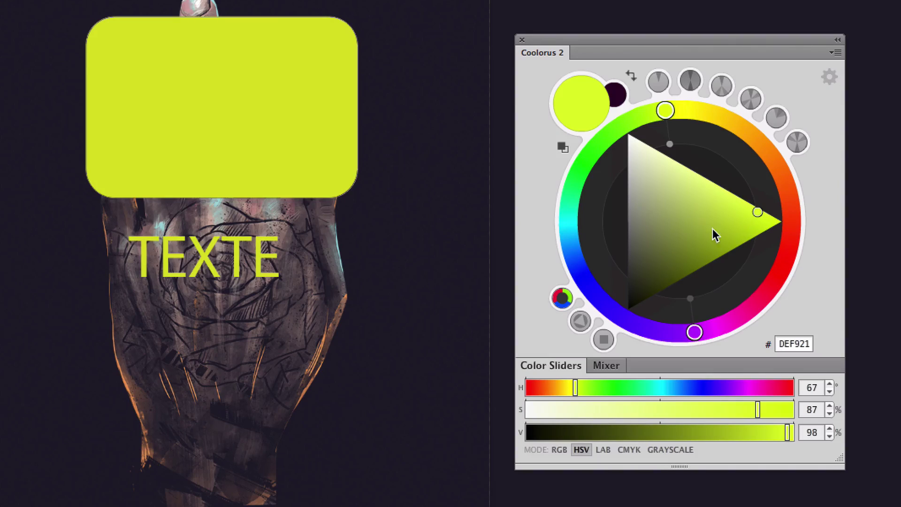
- Shift the rectangle's fill through orange and red to cyan 21F9F3, cancelling the Color Picker
mouse_move(666, 111)
left_mouse_down()
mouse_move(732, 127)
mouse_move(759, 156)
left_mouse_up()
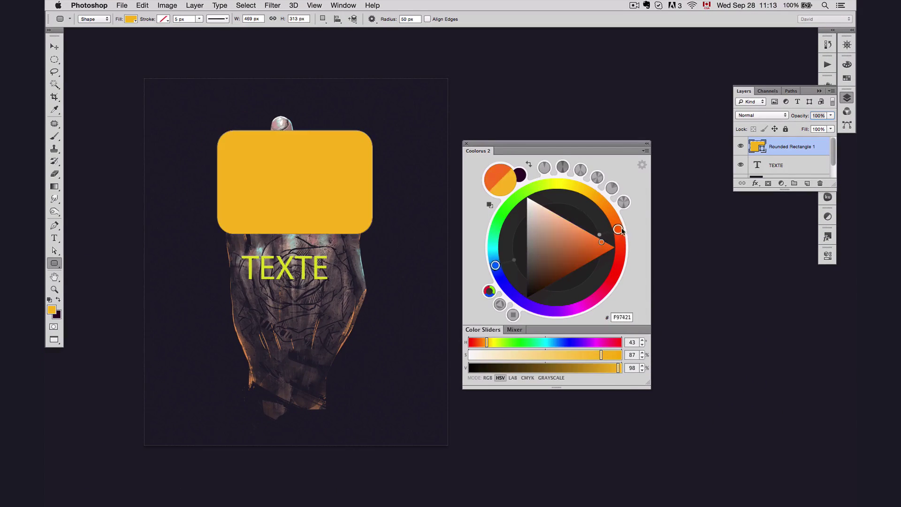
mouse_move(598, 211)
left_mouse_down()
mouse_move(623, 251)
mouse_move(604, 289)
left_mouse_up()
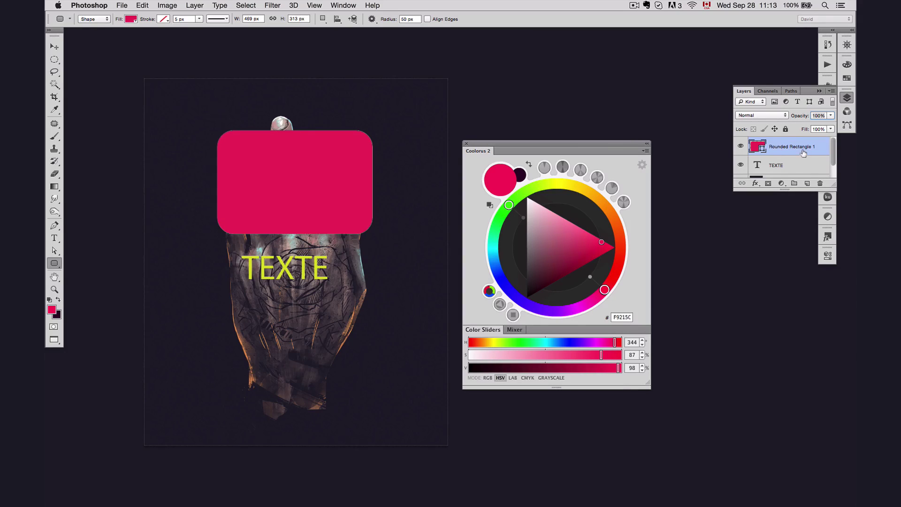
double_click(754, 146)
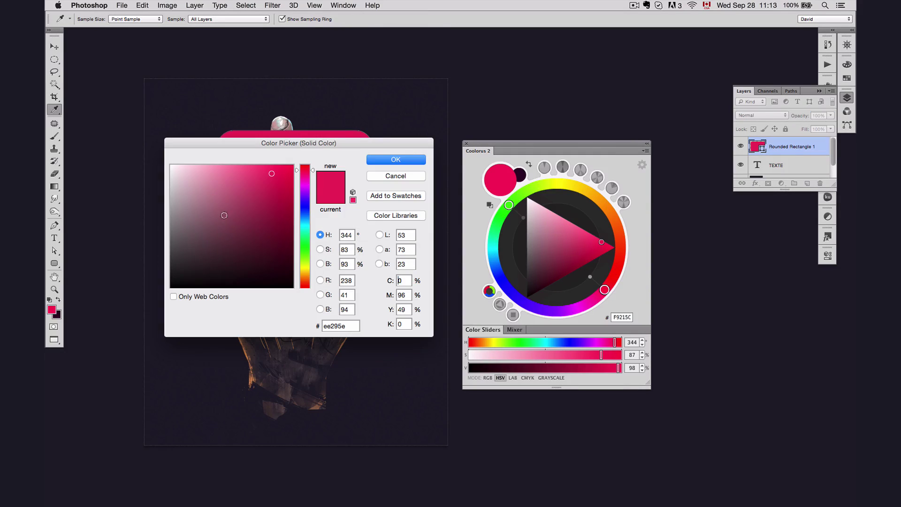
left_click(243, 204)
left_click(398, 177)
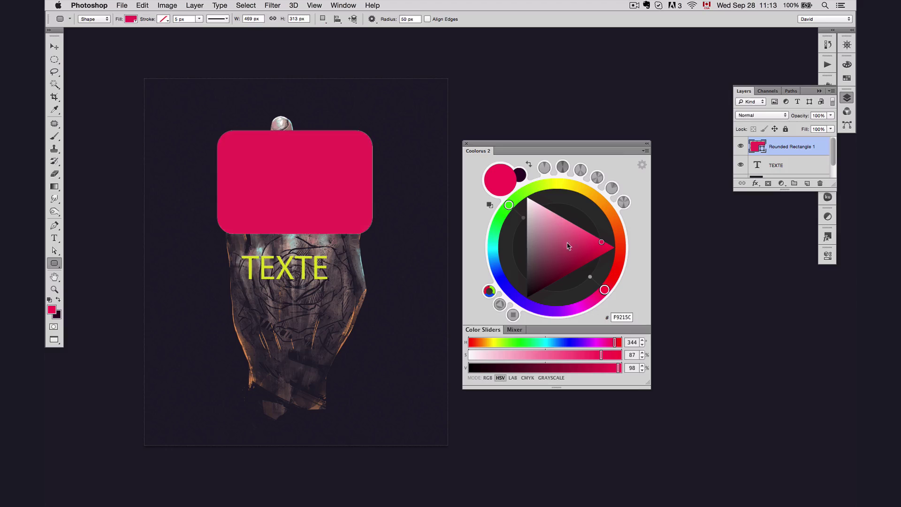
mouse_move(603, 291)
left_mouse_down()
mouse_move(523, 302)
mouse_move(493, 247)
left_mouse_up()
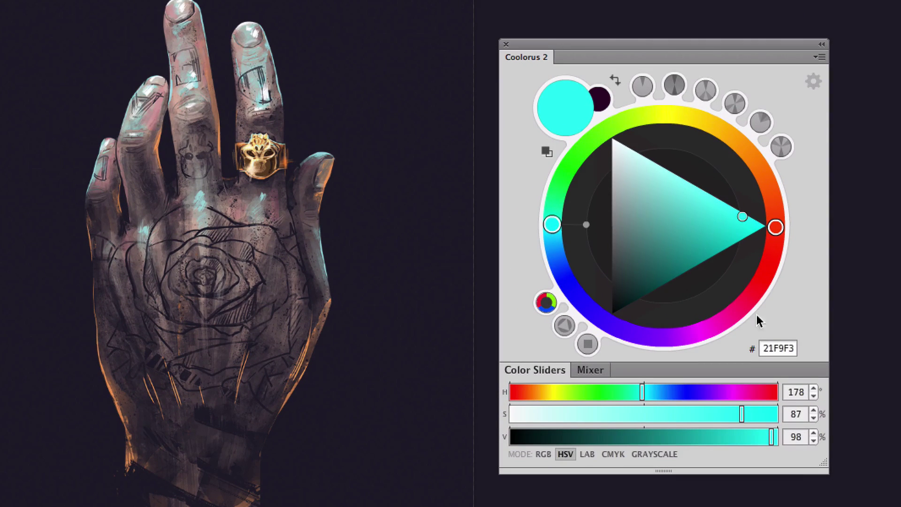
- Preview the Coolorus gamut mask presets and settle on the triangle
left_click(564, 323)
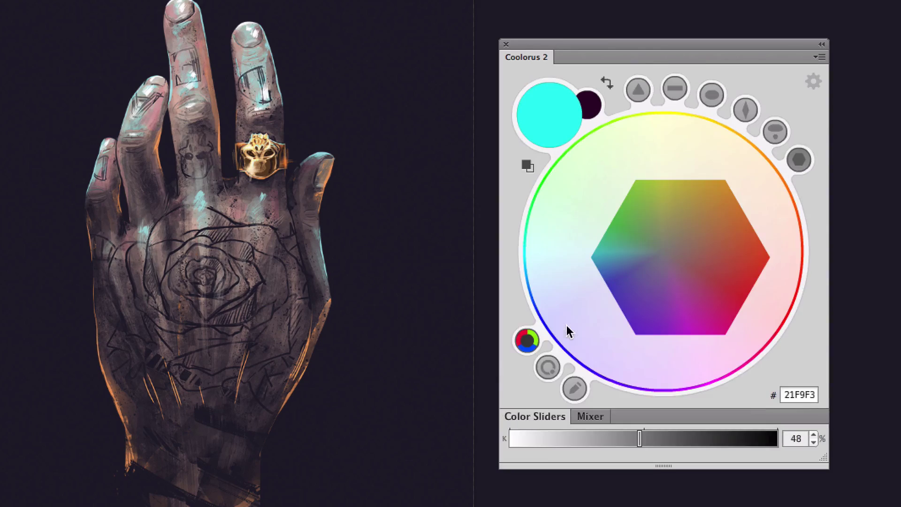
left_click(649, 84)
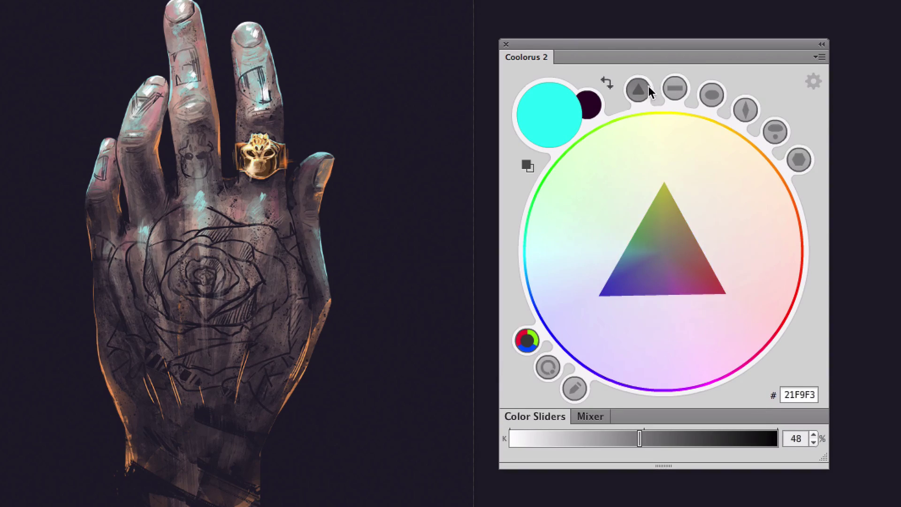
left_click(676, 88)
left_click(710, 94)
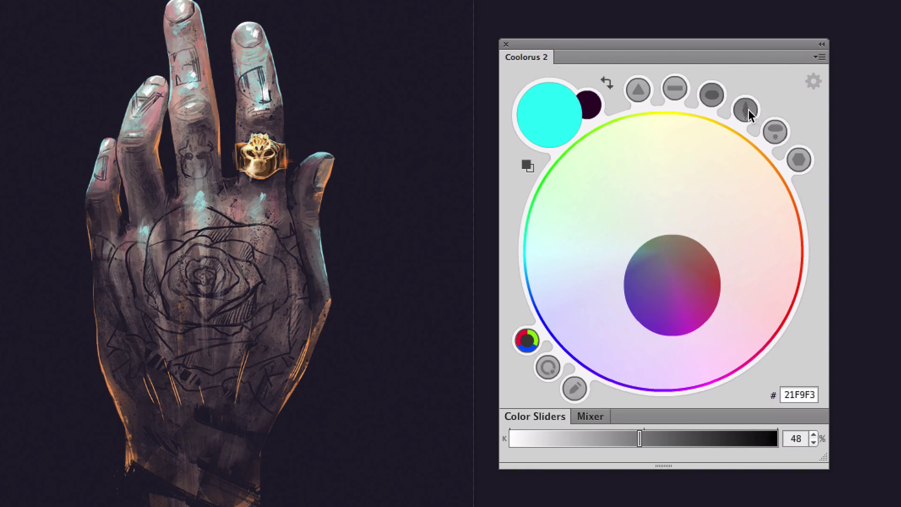
left_click(749, 109)
left_click(775, 131)
left_click(800, 160)
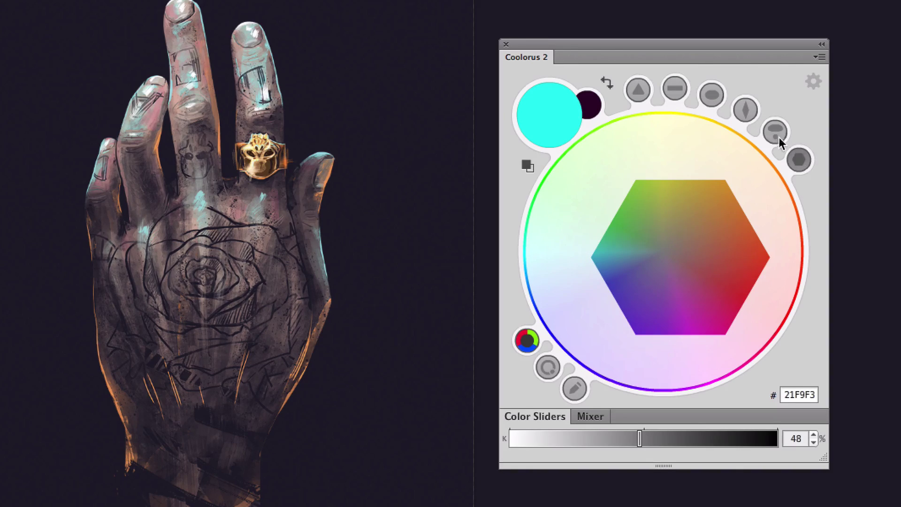
left_click(635, 95)
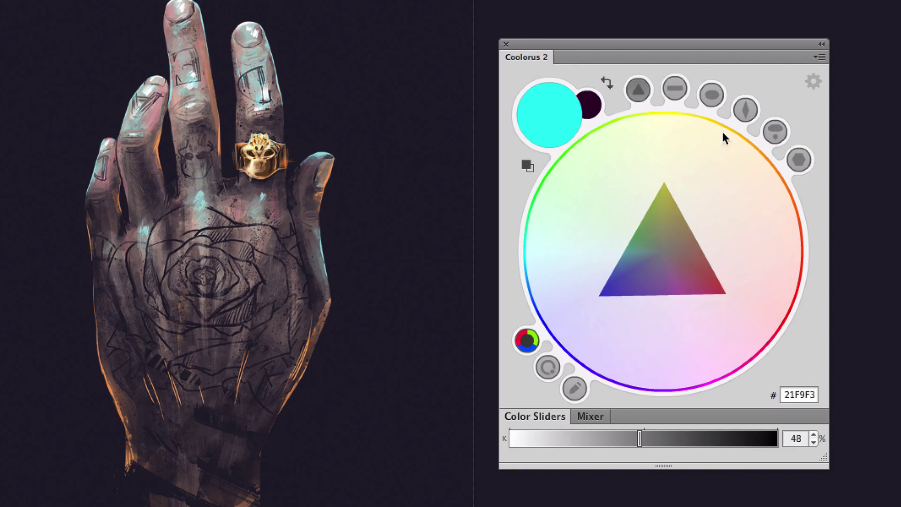
- Reshape the triangle mask into a tall narrow shape reaching toward yellow
left_click(573, 391)
left_click_drag(598, 299, 646, 284)
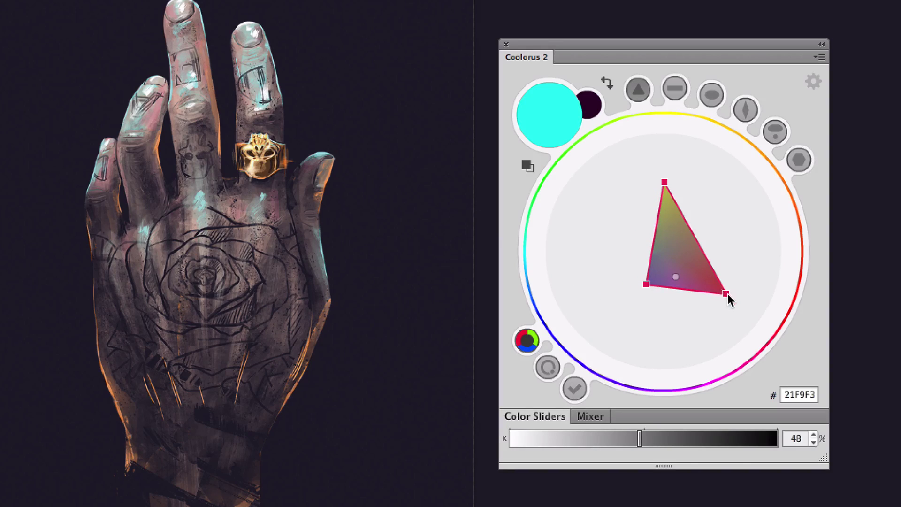
mouse_move(725, 294)
left_mouse_down()
mouse_move(656, 282)
mouse_move(697, 273)
left_mouse_up()
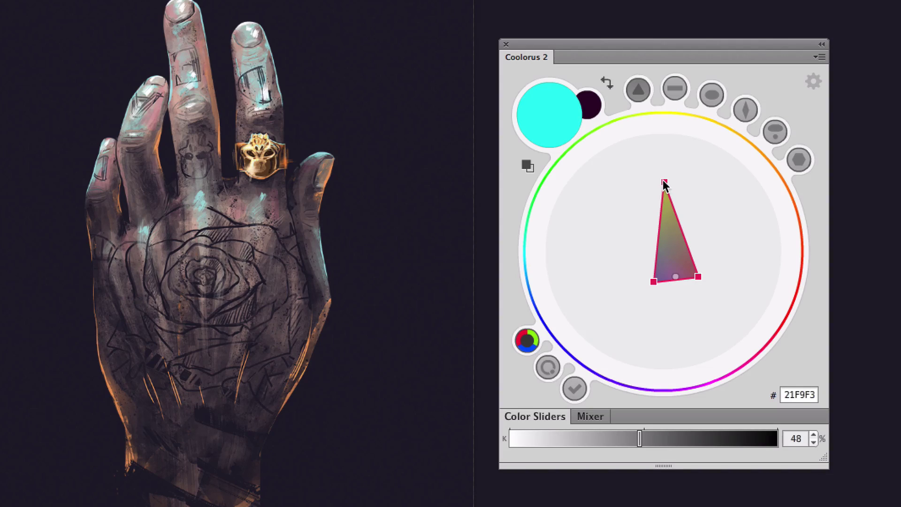
left_click_drag(664, 183, 667, 144)
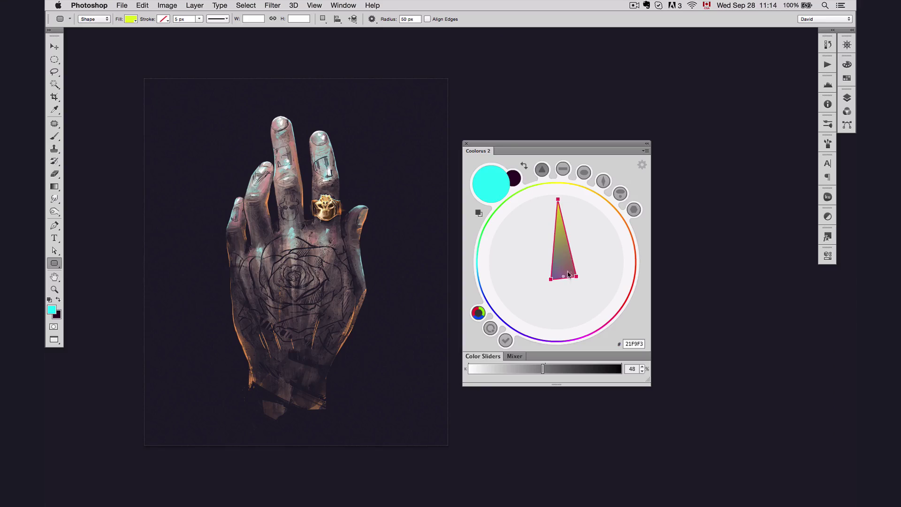
left_click_drag(562, 262, 560, 262)
left_click_drag(560, 195, 563, 184)
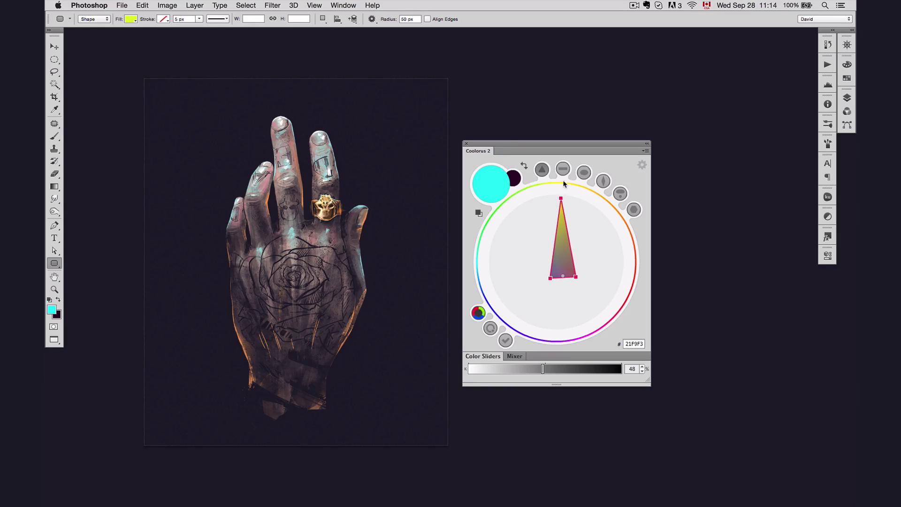
- Finish the mask, then sample purple, dusty rose and olive inside it, ending on mauve 917375
left_click(514, 342)
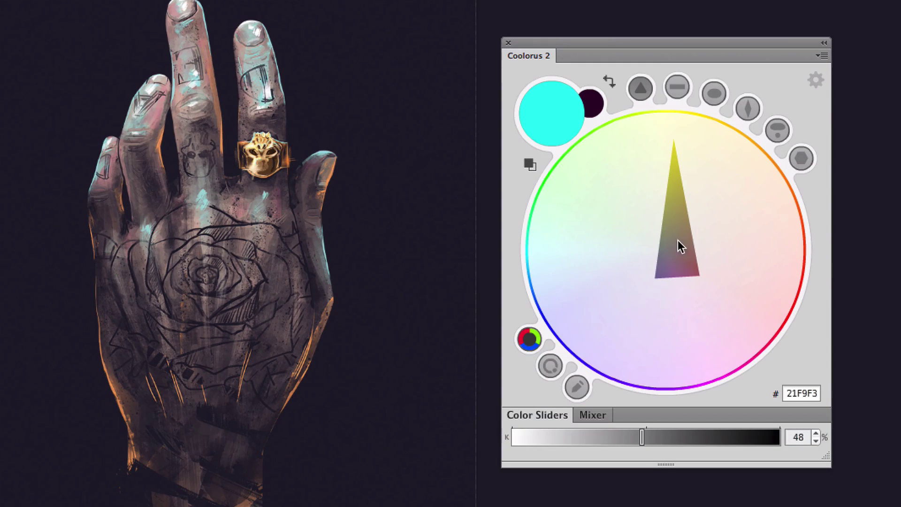
mouse_move(677, 251)
left_mouse_down()
mouse_move(653, 277)
mouse_move(723, 117)
left_mouse_up()
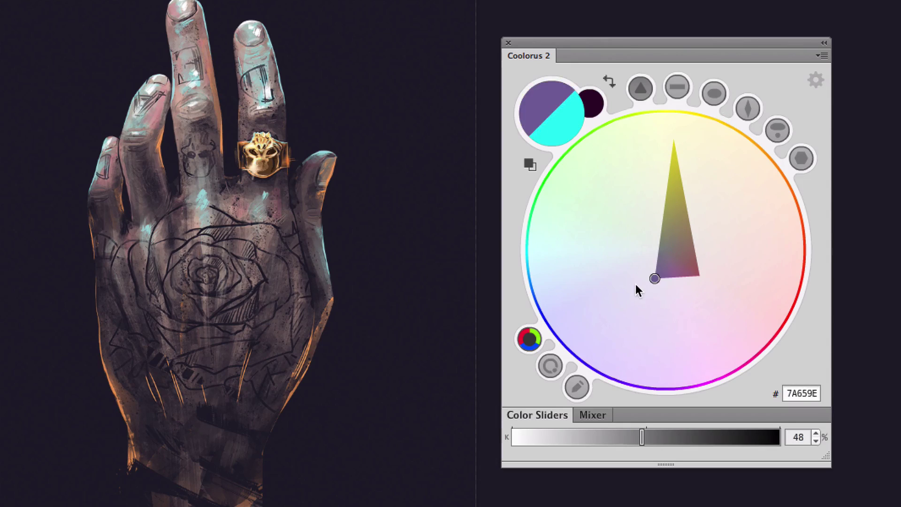
left_click_drag(725, 117, 729, 276)
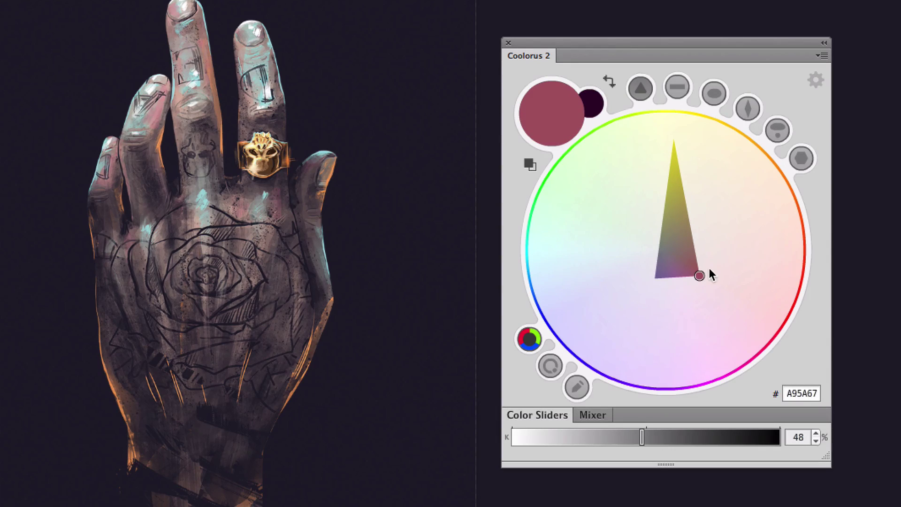
mouse_move(706, 229)
left_mouse_down()
mouse_move(673, 137)
mouse_move(678, 235)
left_mouse_up()
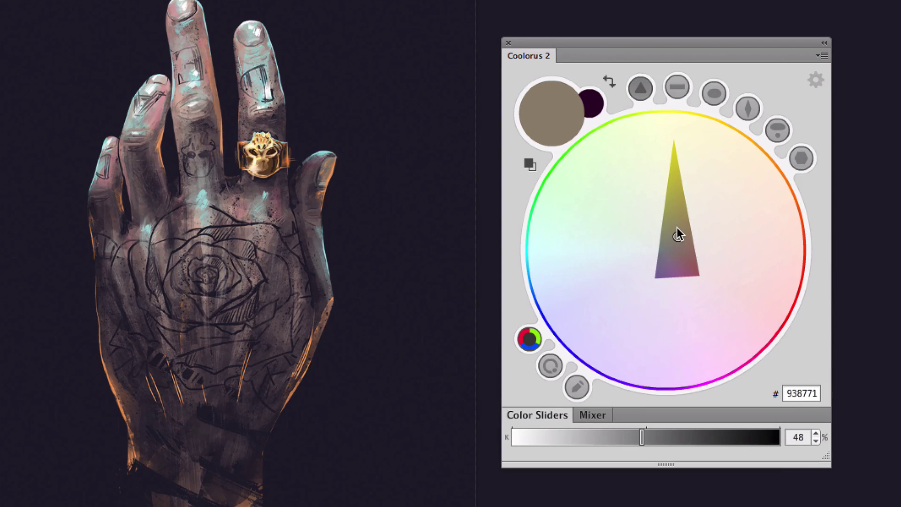
left_click_drag(678, 255, 669, 246)
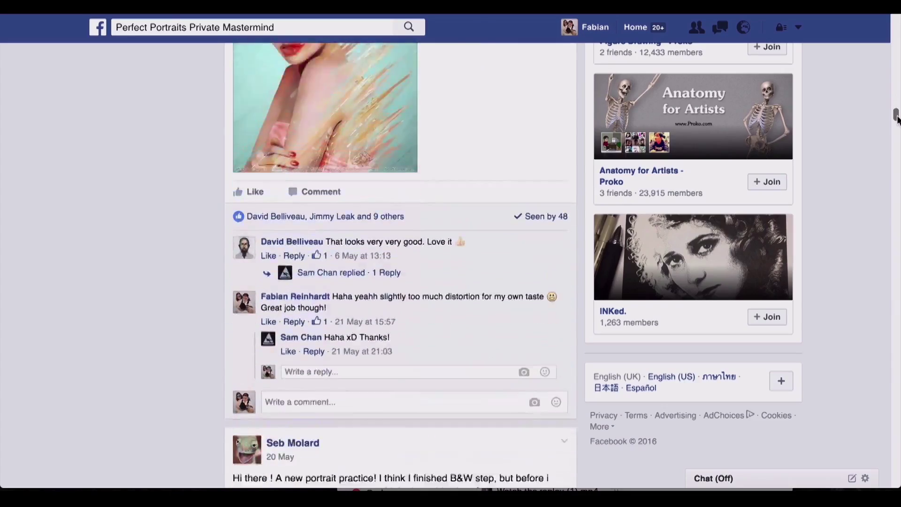
left_click_drag(896, 117, 898, 161)
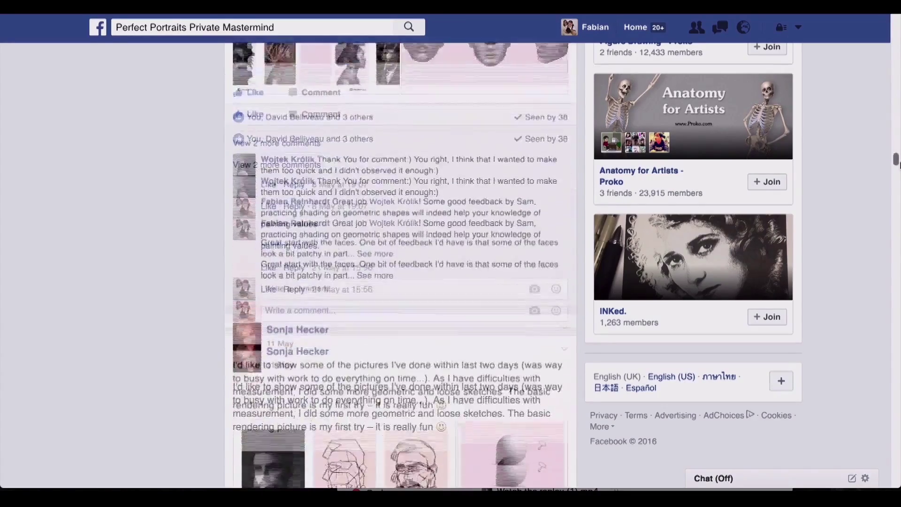